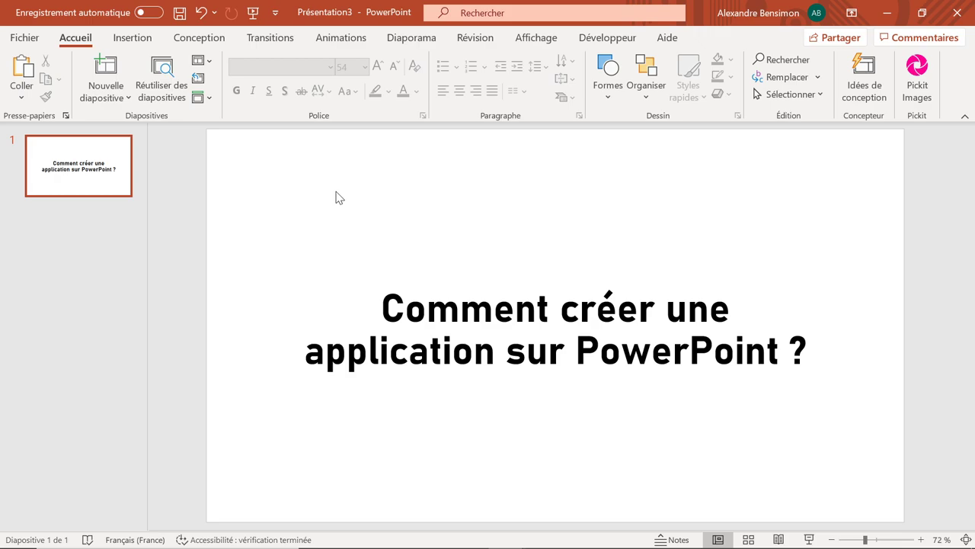
- Bring up the layout choices to add a new slide after the title slide
click(108, 98)
- Add a blank slide with a black rounded-rectangle button labelled 'Bouton 1' in bold
click(125, 313)
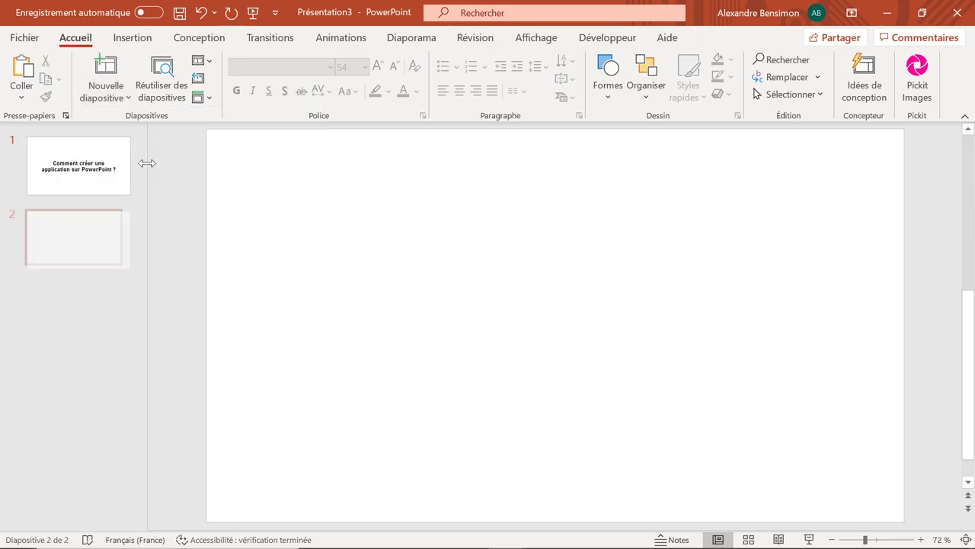
click(141, 38)
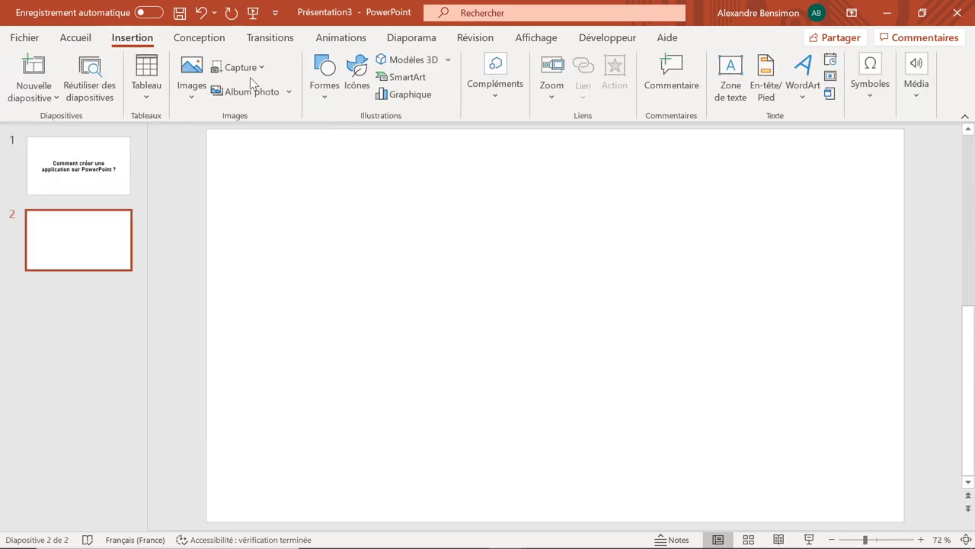
click(323, 90)
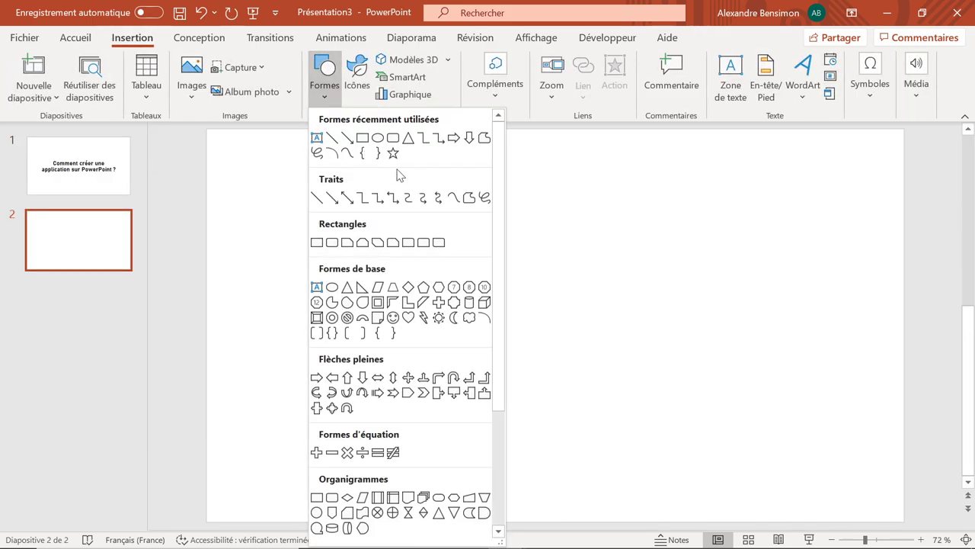
click(364, 139)
drag(291, 284, 521, 358)
click(216, 74)
text(Bouton 1)
key(ctrl+a)
key(ctrl+shift+greater)
- Copy the button to the right, relabel it 'Bouton 2' and fill it red
drag(473, 337, 794, 338)
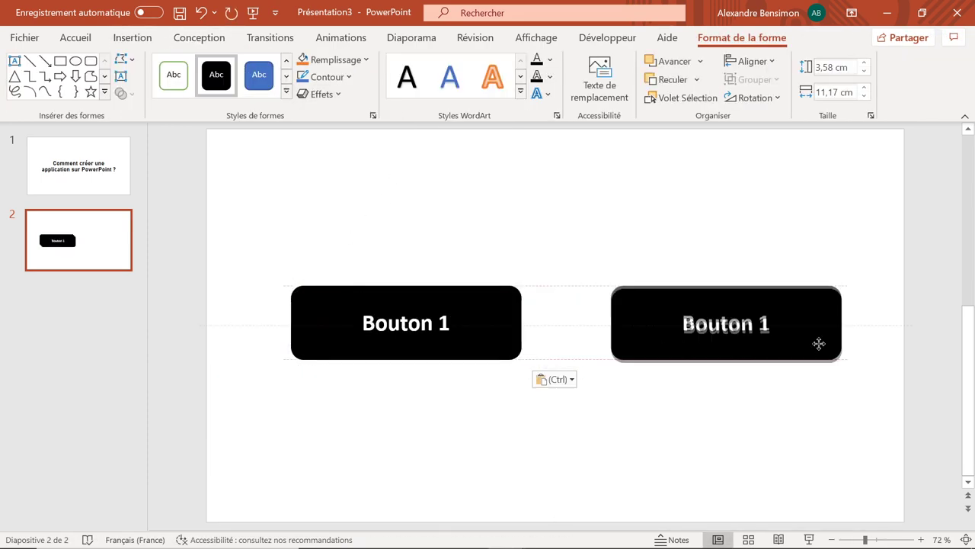
click(757, 322)
key(BackSpace)
text(2)
click(335, 59)
click(317, 202)
click(503, 205)
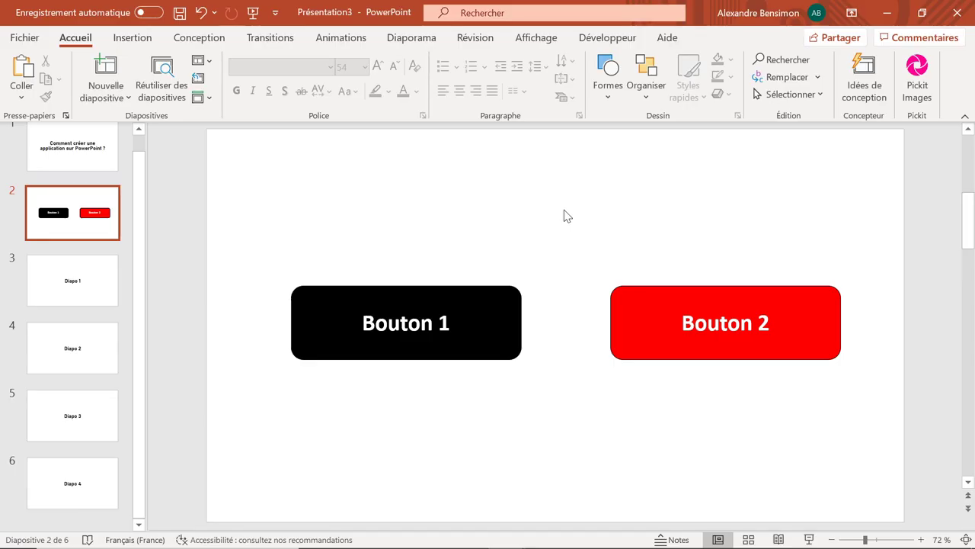
scroll(568, 216, down, 1)
scroll(568, 216, down, 1)
scroll(568, 216, down, 1)
scroll(567, 215, down, 1)
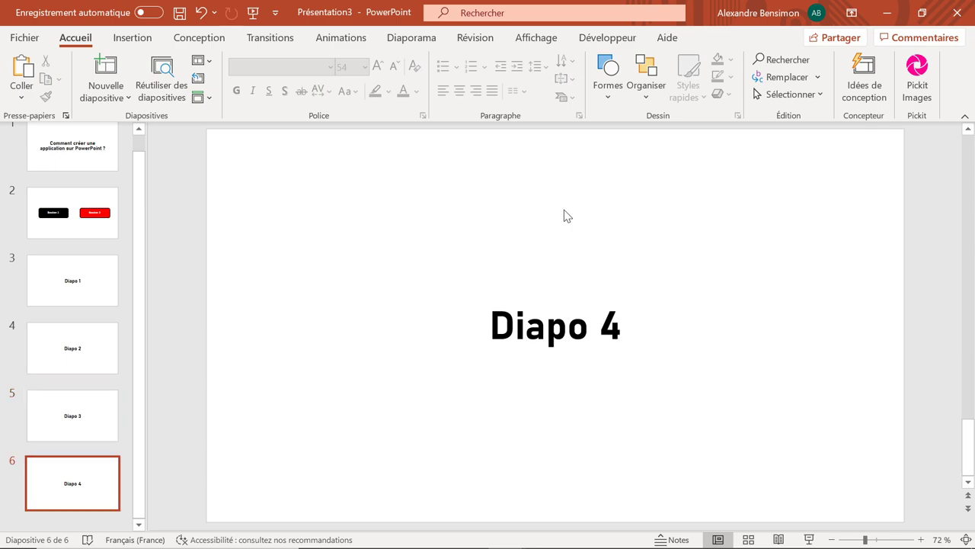
scroll(567, 216, up, 1)
scroll(567, 216, up, 2)
scroll(568, 215, up, 1)
scroll(568, 216, up, 1)
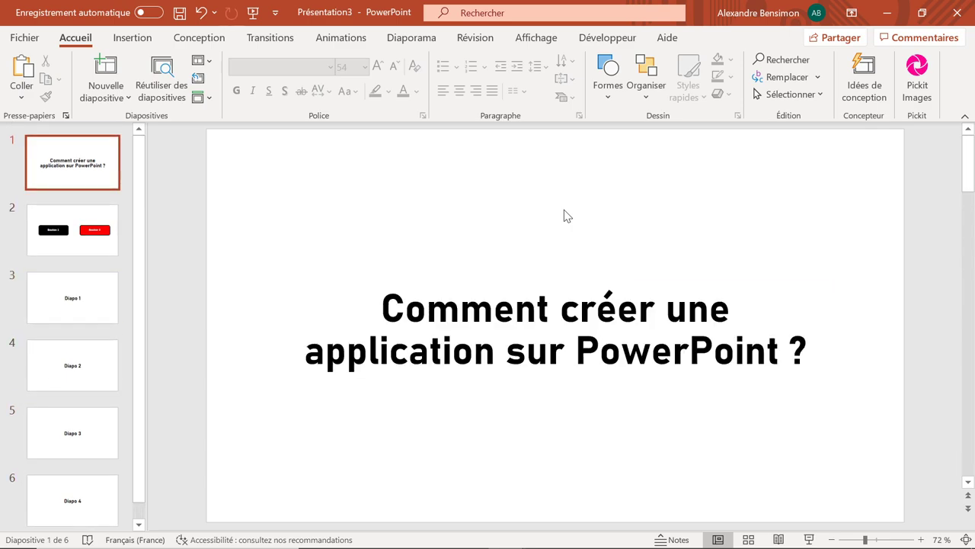
scroll(568, 215, down, 1)
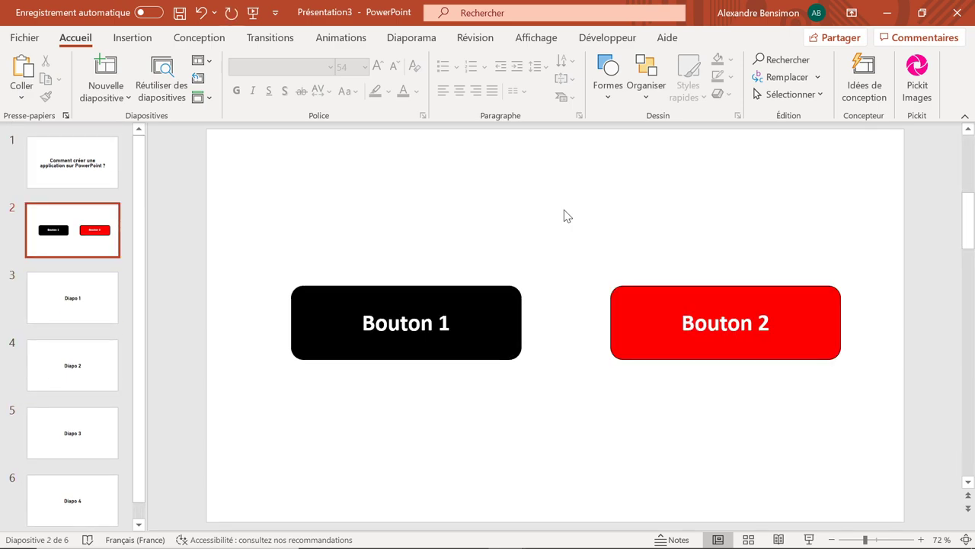
click(516, 306)
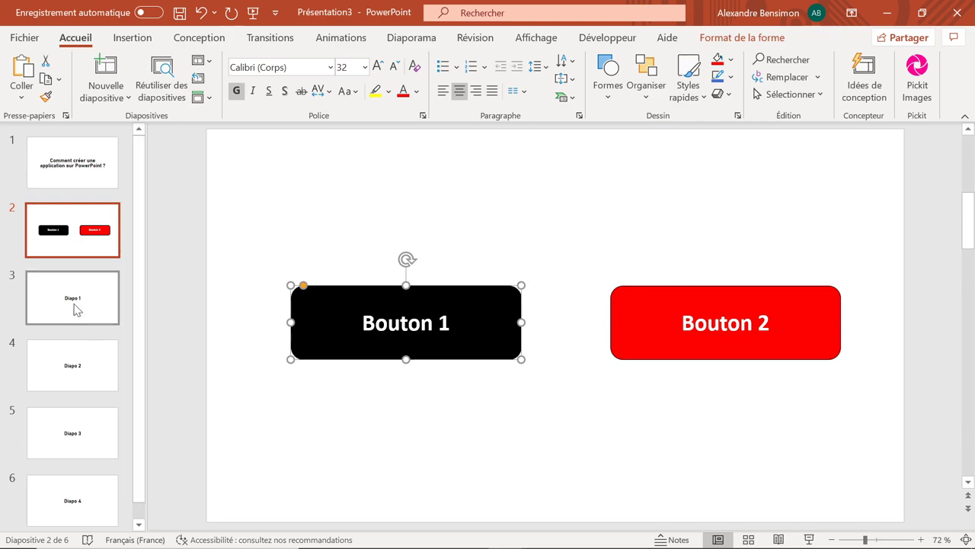
click(478, 261)
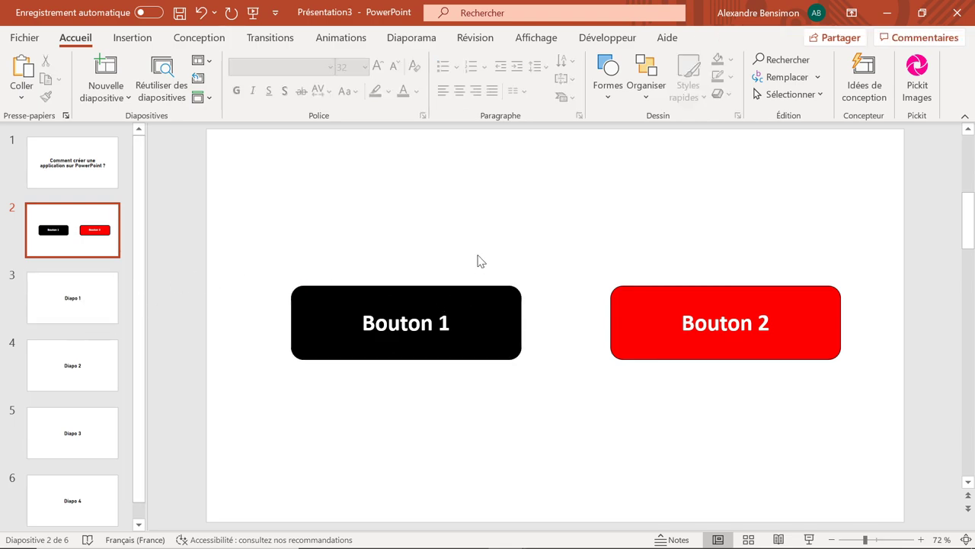
click(411, 37)
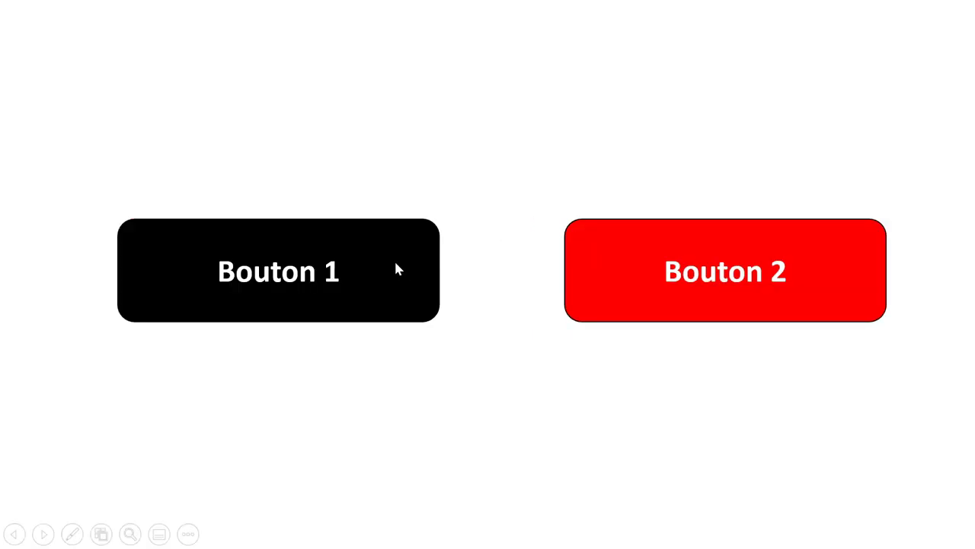
click(394, 268)
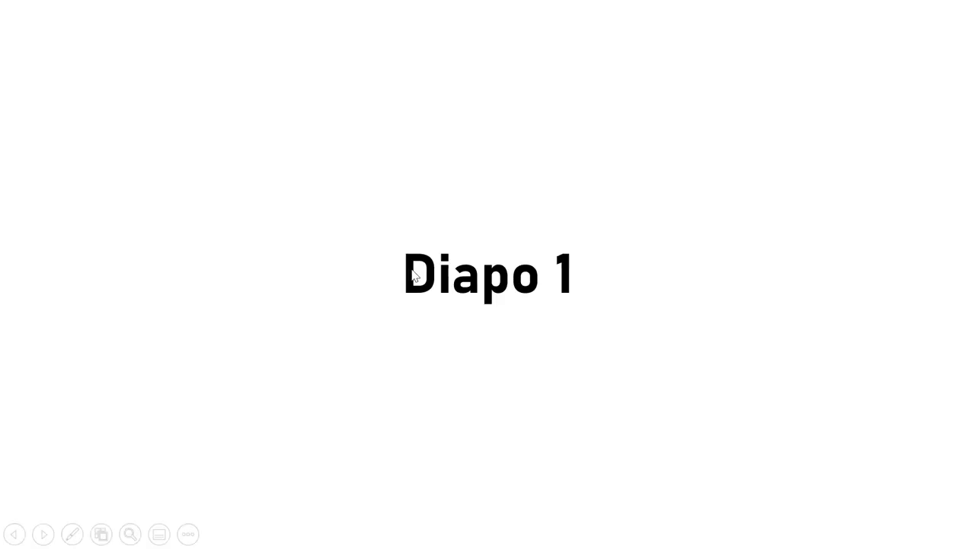
click(416, 269)
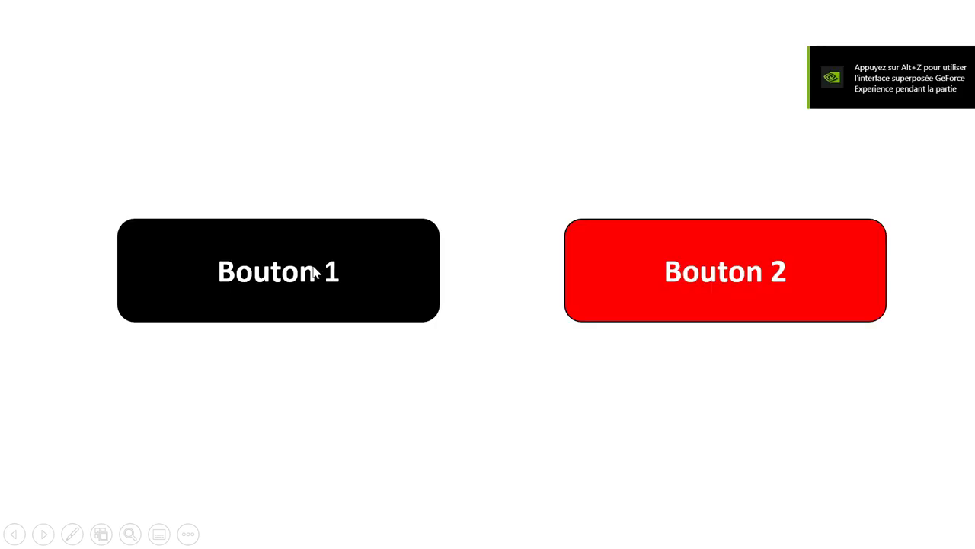
click(869, 254)
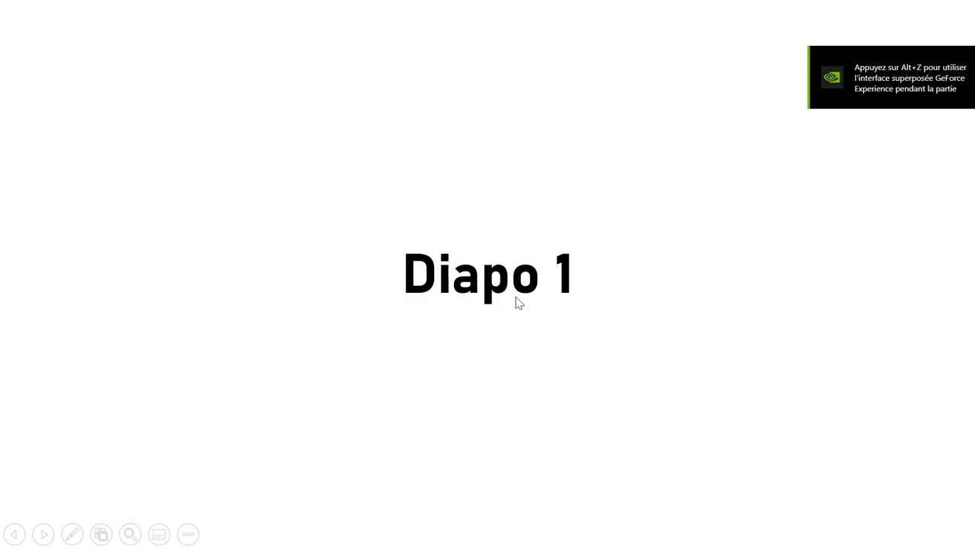
key(Escape)
click(89, 248)
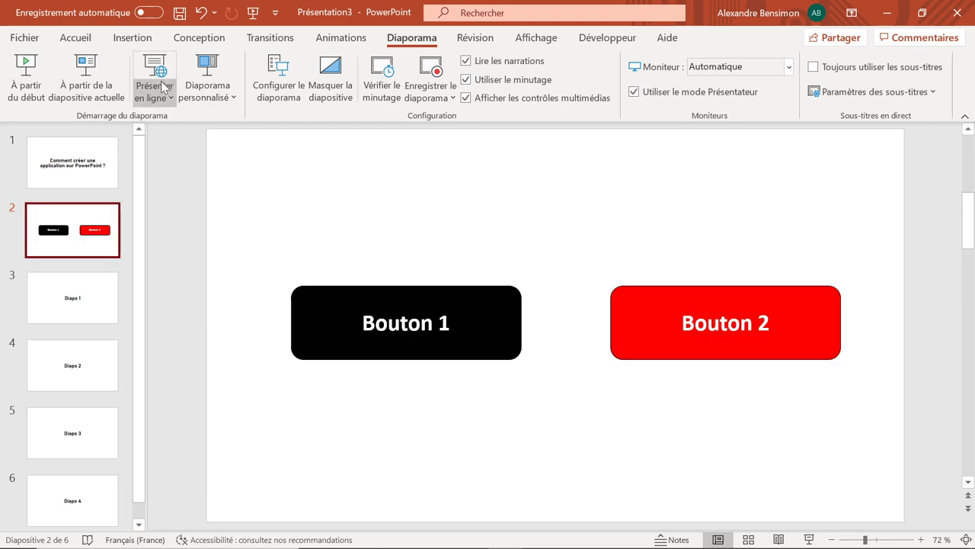
- Give Bouton 1 a click action linking to the next slide
click(131, 39)
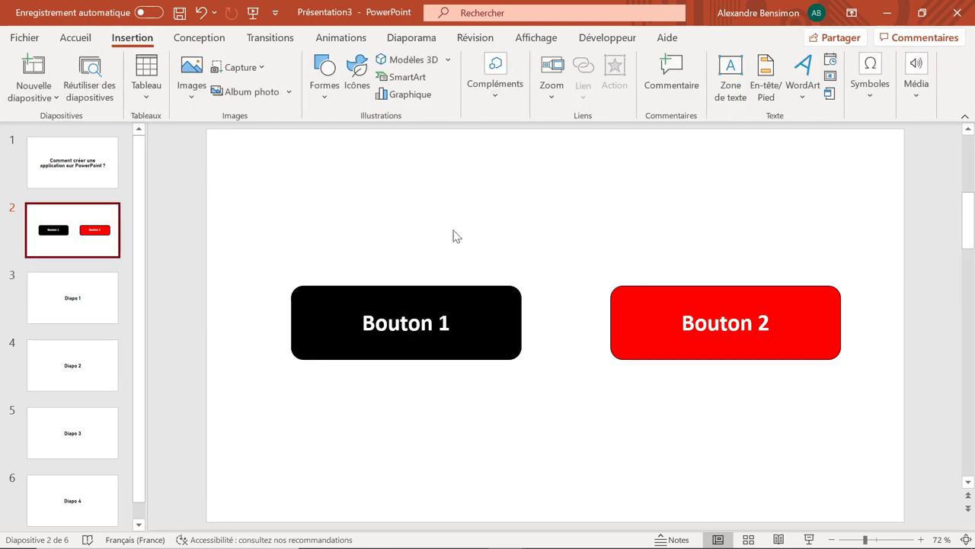
click(515, 296)
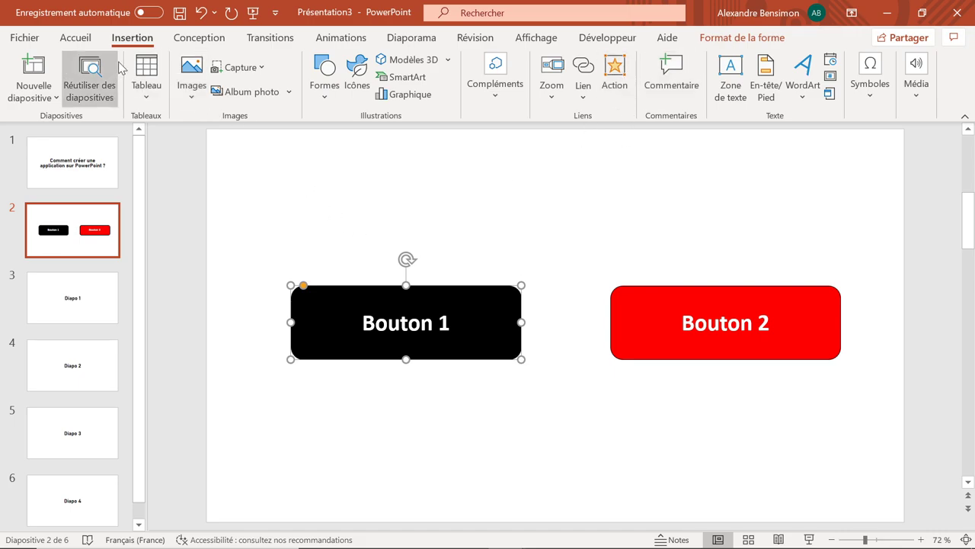
click(614, 69)
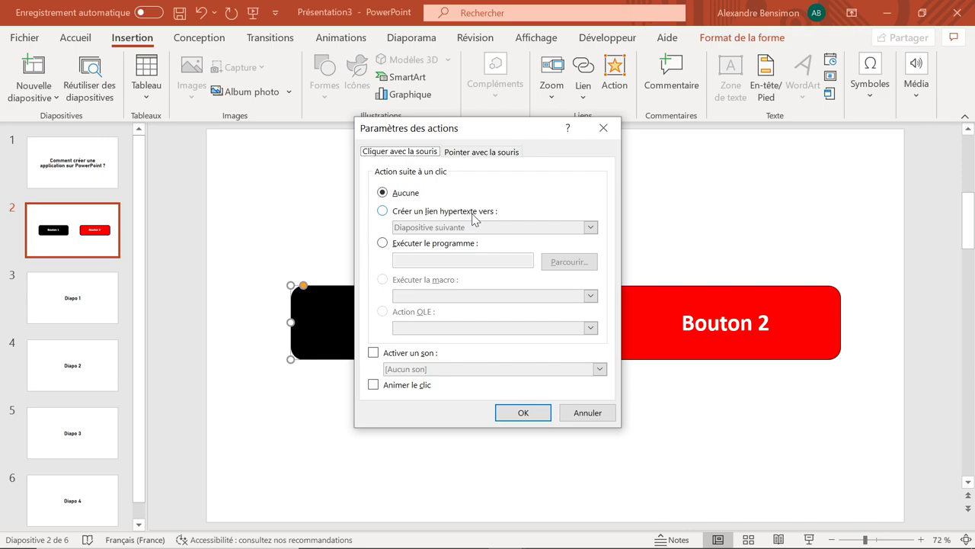
click(383, 211)
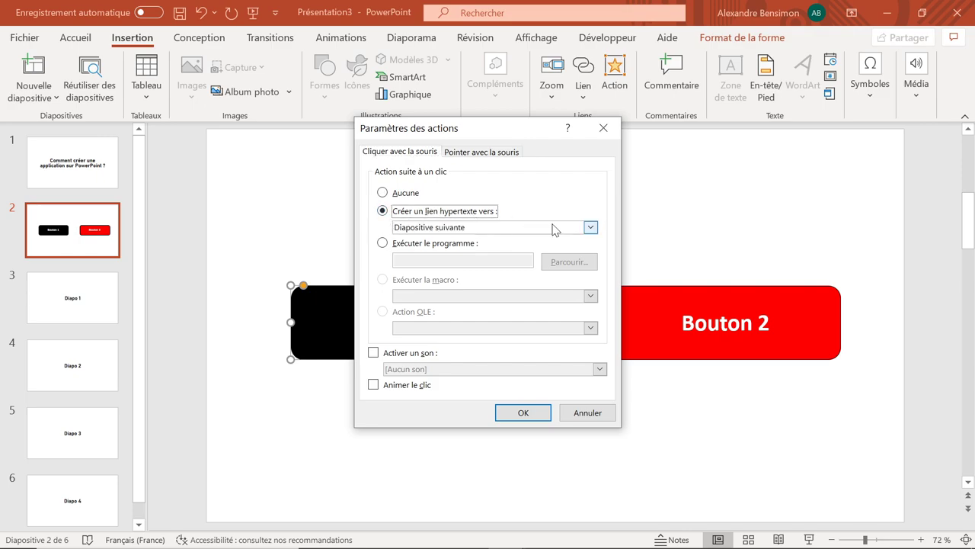
click(550, 227)
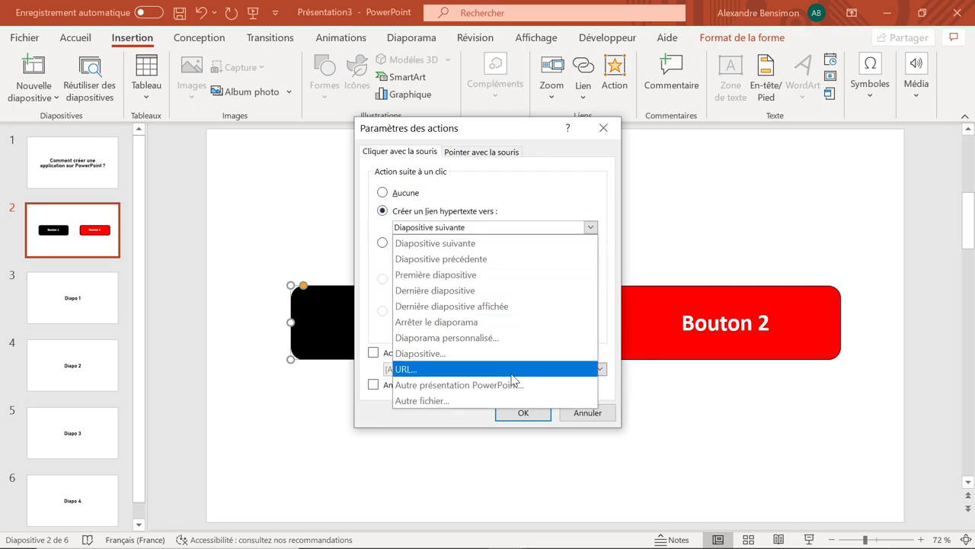
click(512, 244)
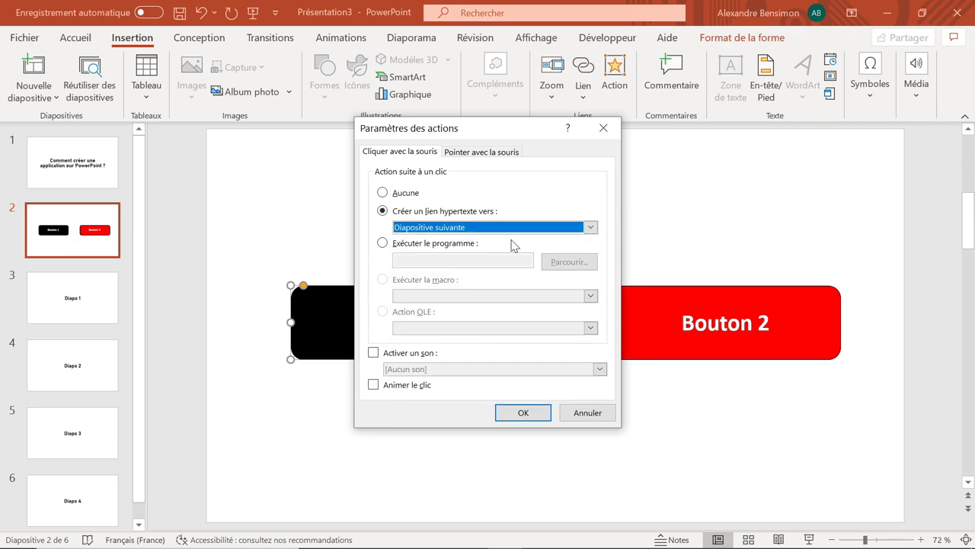
click(546, 413)
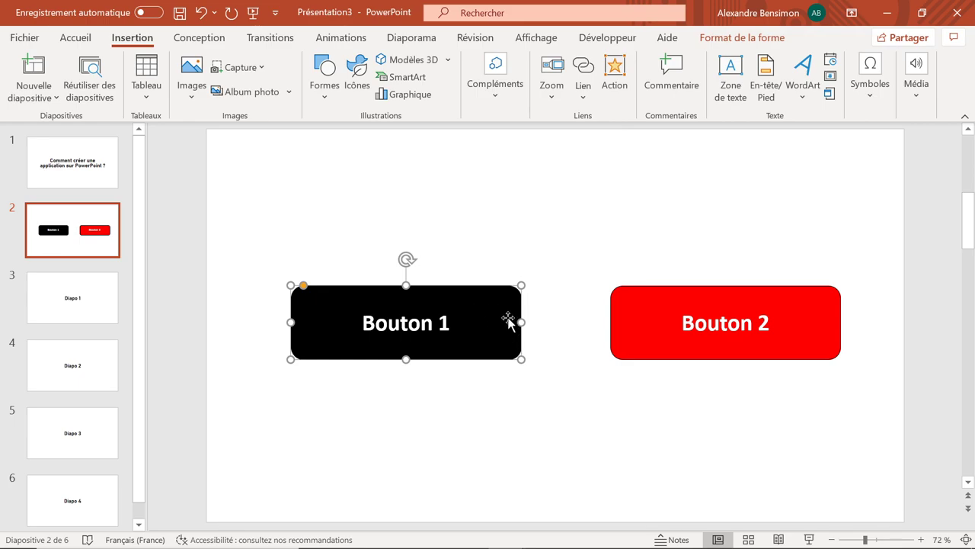
- Give Bouton 2 a click action linking to the previous slide
click(635, 303)
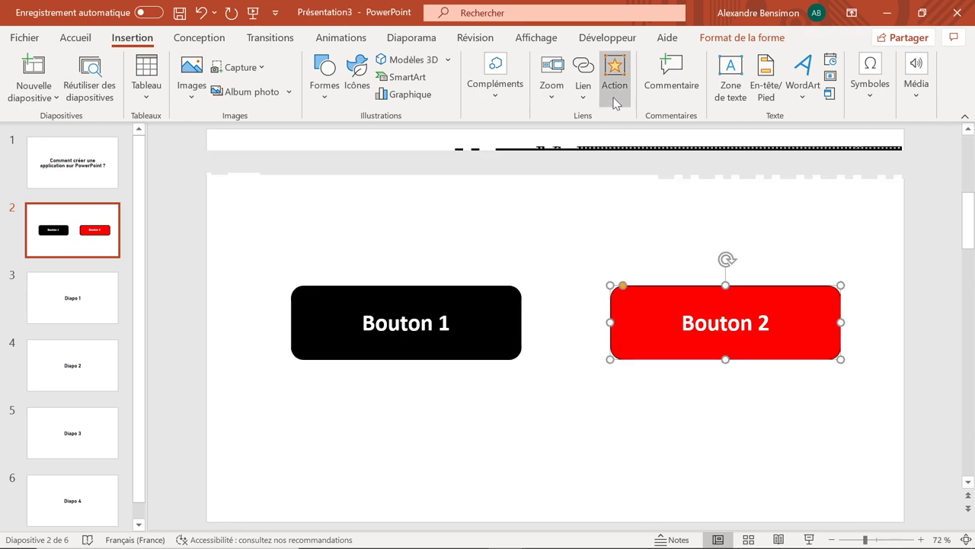
click(614, 84)
click(440, 216)
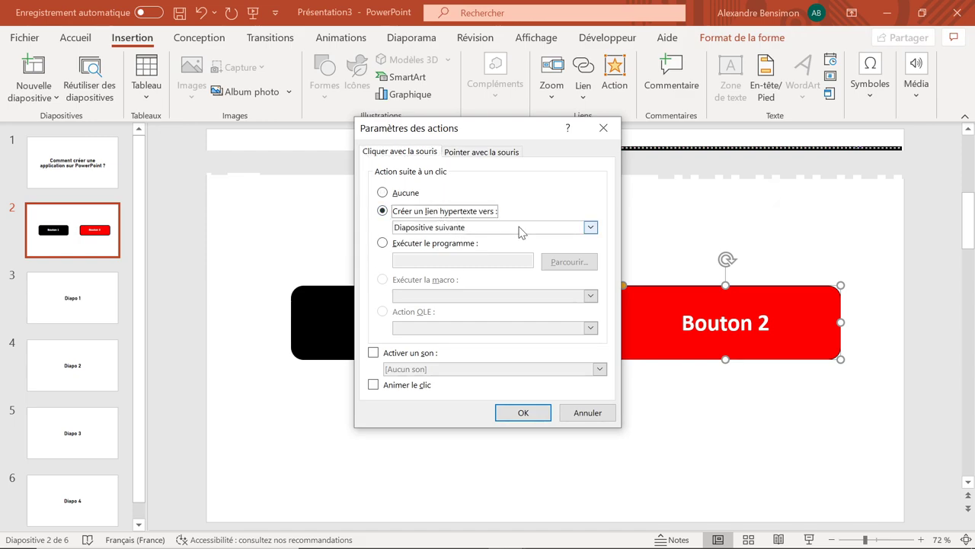
click(519, 227)
click(496, 259)
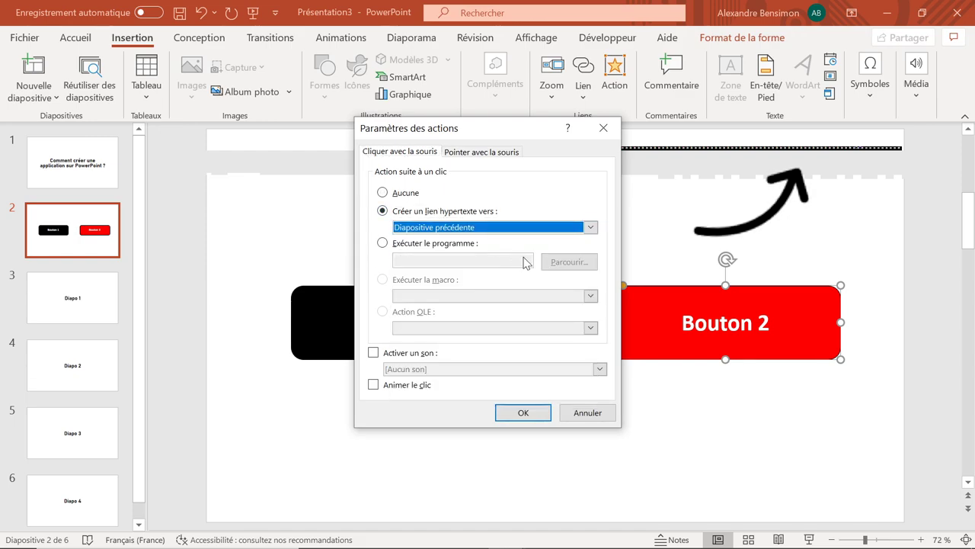
click(522, 411)
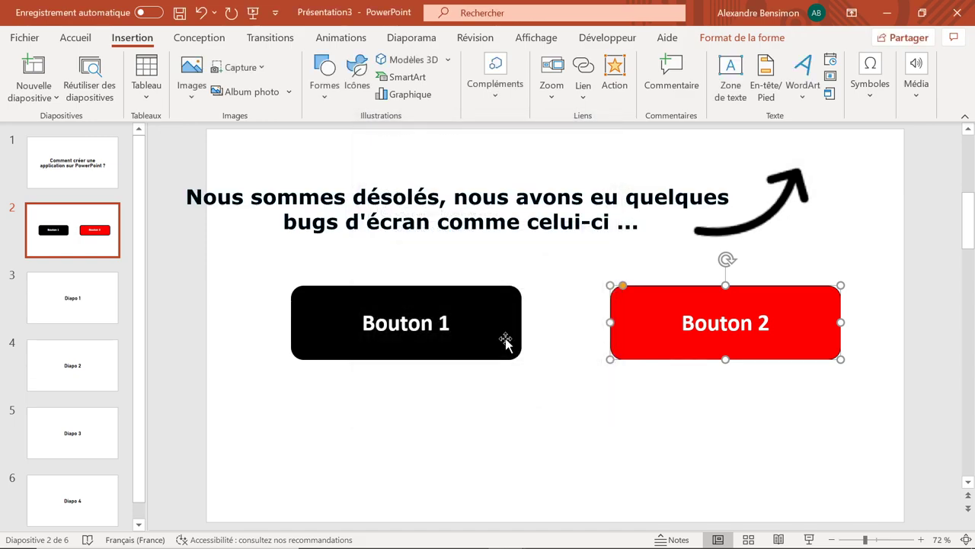
- Play the show from the button slide, test both buttons, then exit with Esc
click(422, 38)
click(107, 105)
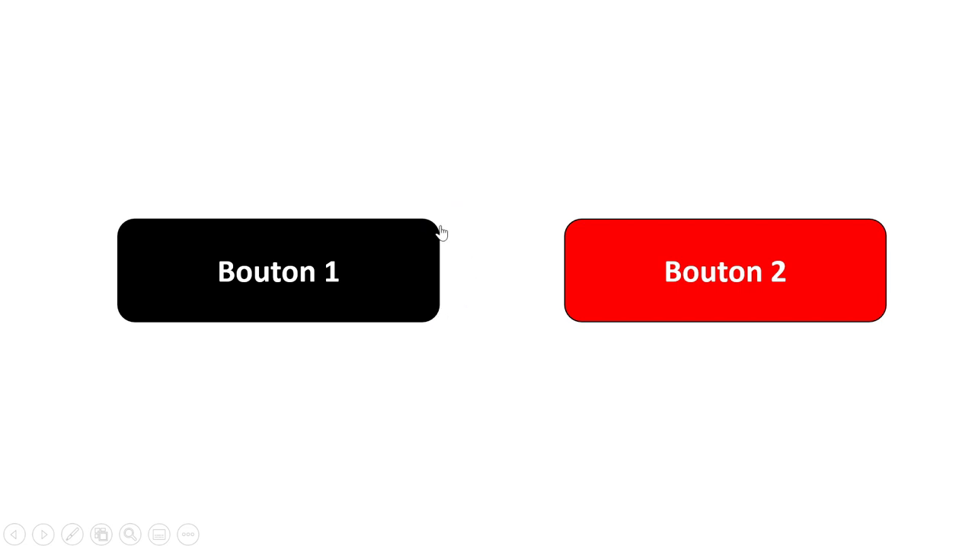
click(371, 276)
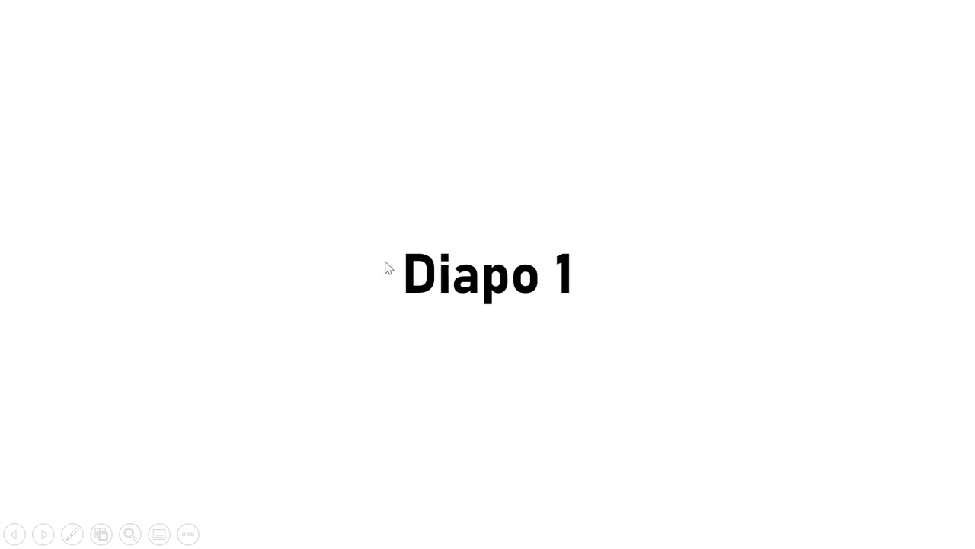
click(388, 266)
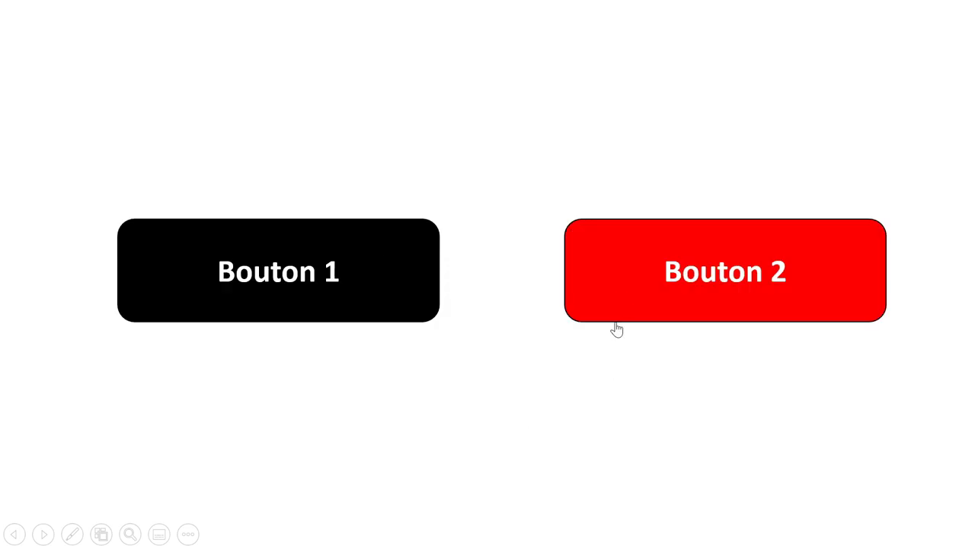
click(640, 284)
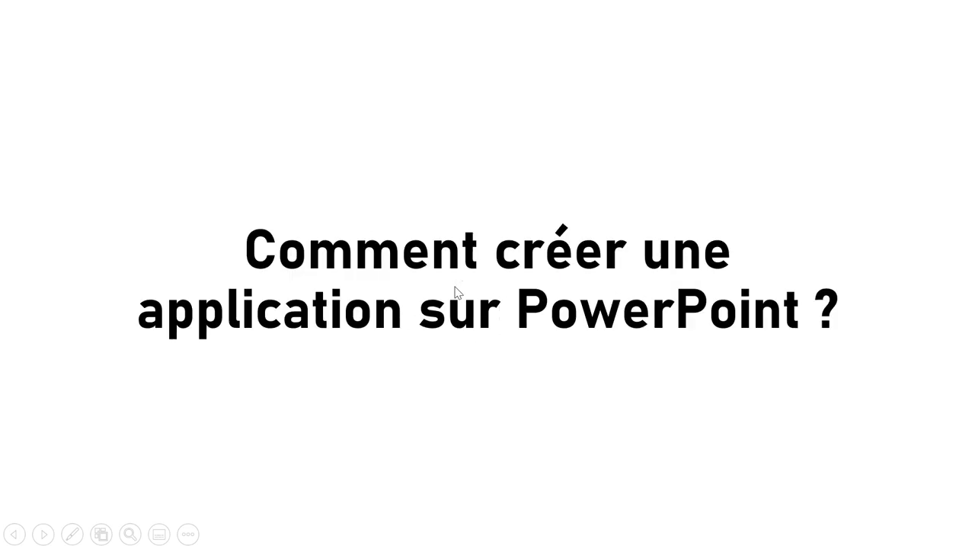
key(Escape)
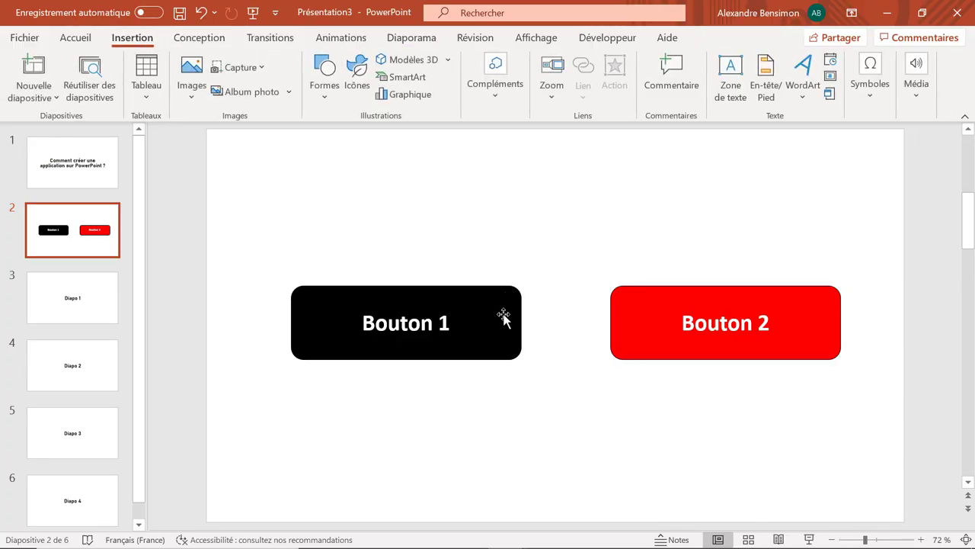
- Link Bouton 1's click action to the specific slide 'Diapo 4'
click(472, 320)
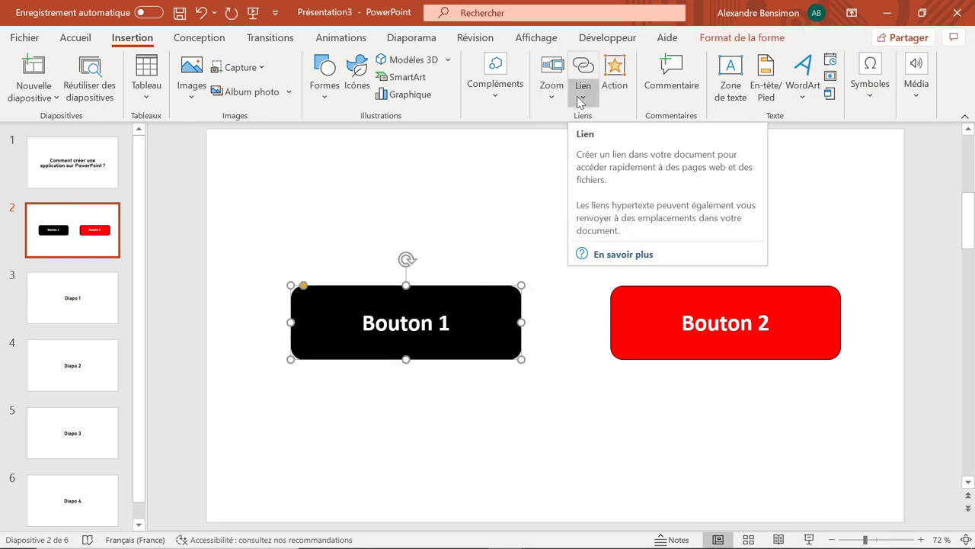
click(614, 90)
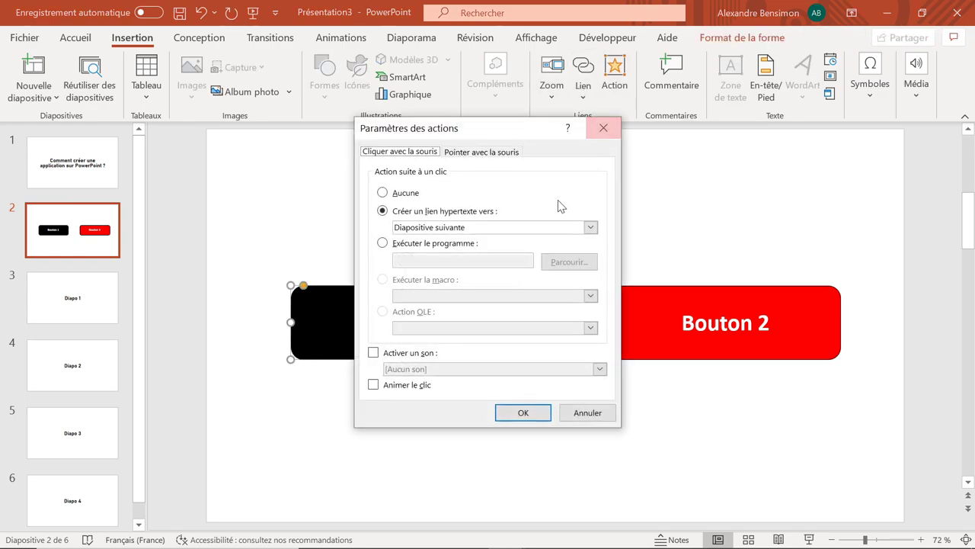
click(425, 227)
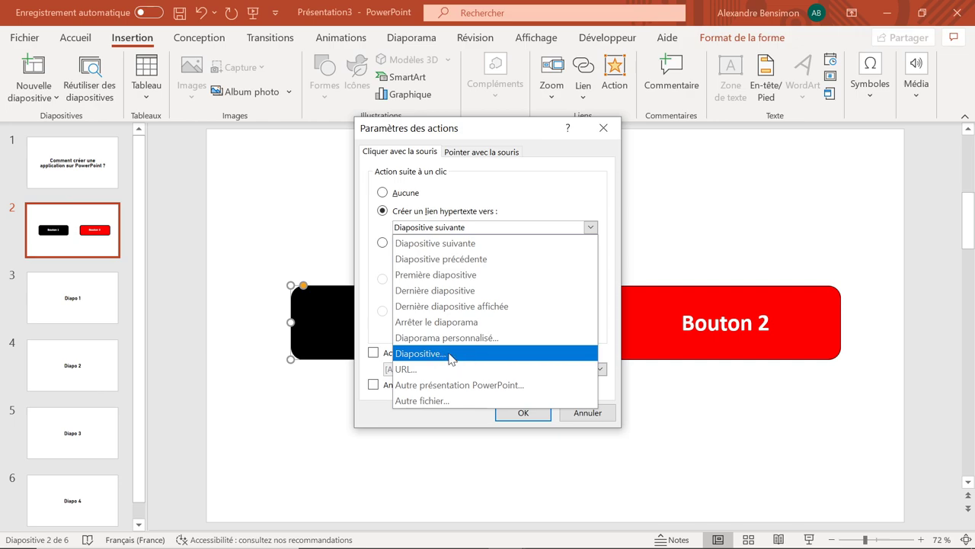
click(451, 355)
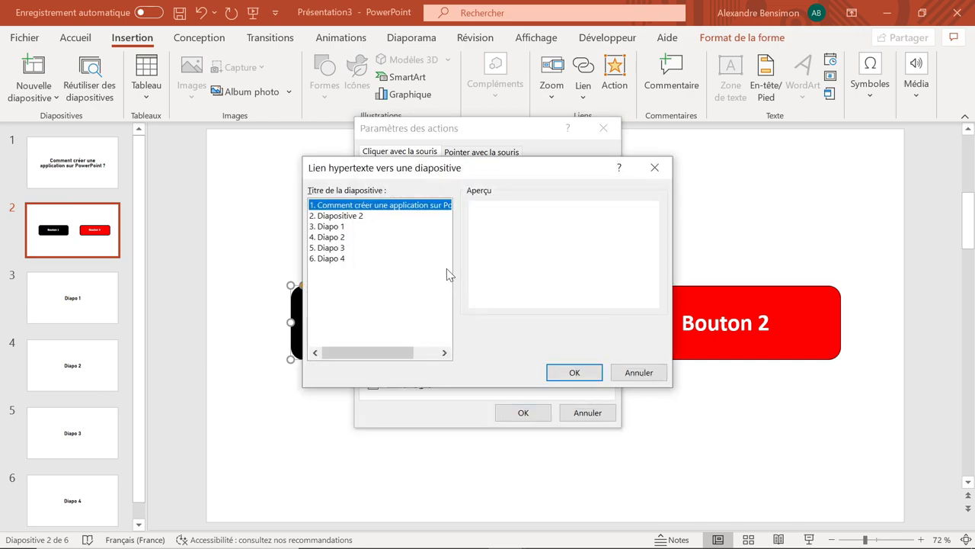
click(339, 261)
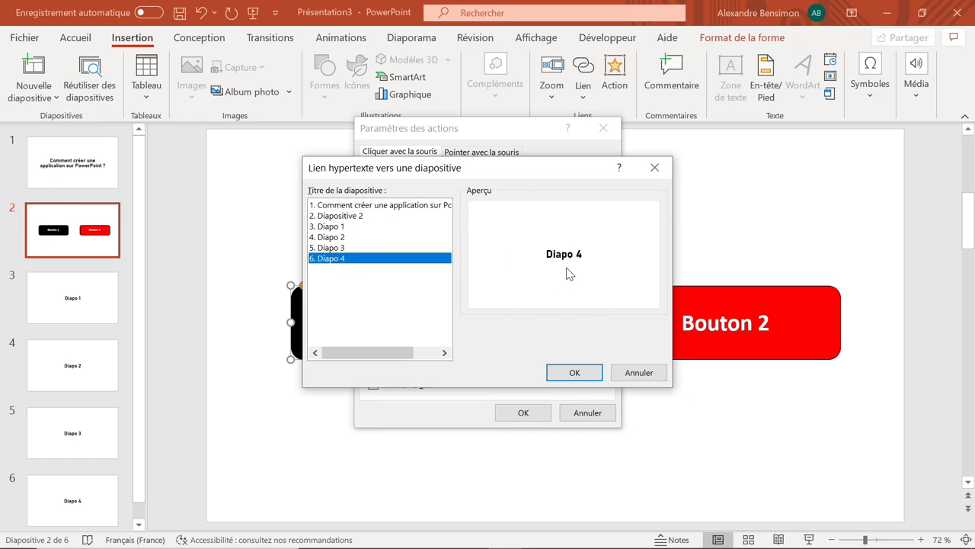
click(583, 372)
click(531, 414)
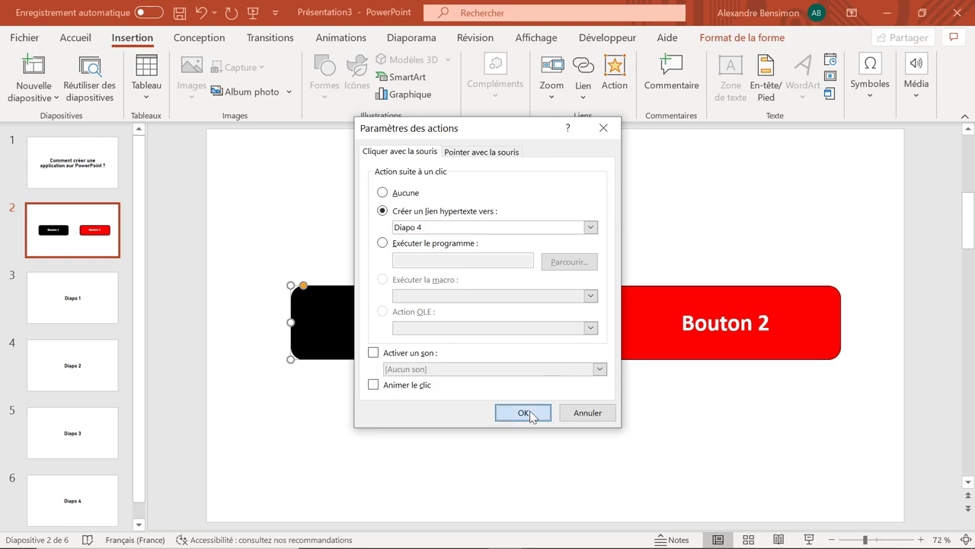
- Reopen Bouton 2's click action settings and its list of link destinations
click(657, 304)
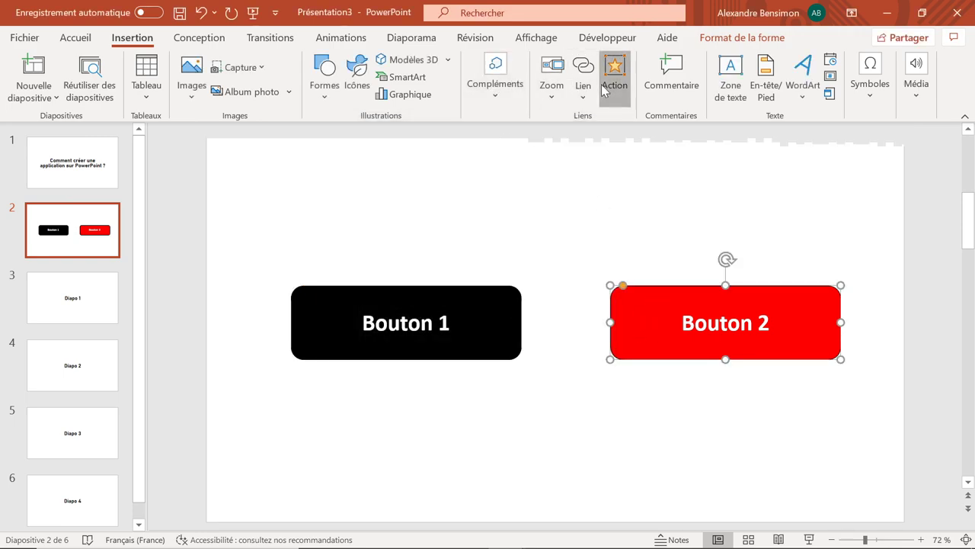
click(614, 73)
click(478, 229)
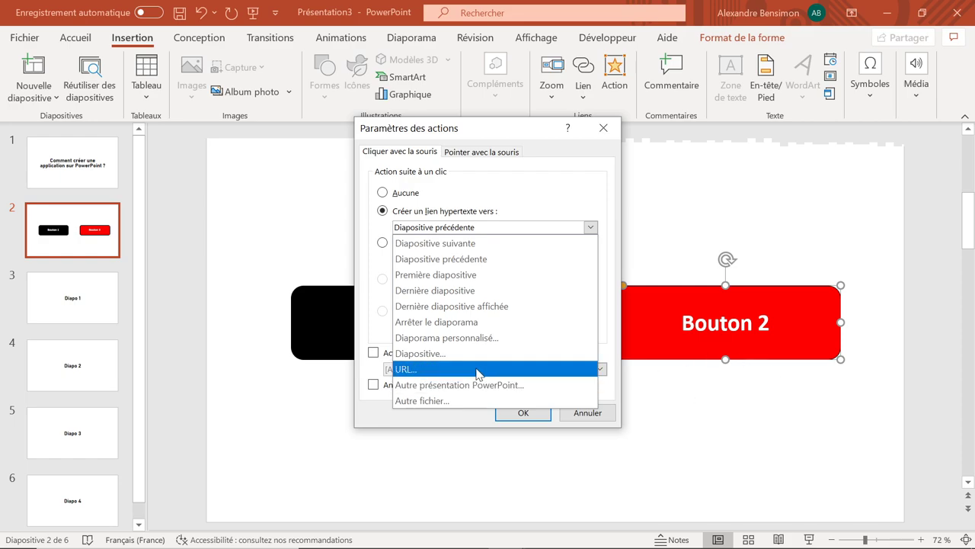
- Set Bouton 2's click to 'Arrêter le diaporama' and start the show from this slide
click(473, 325)
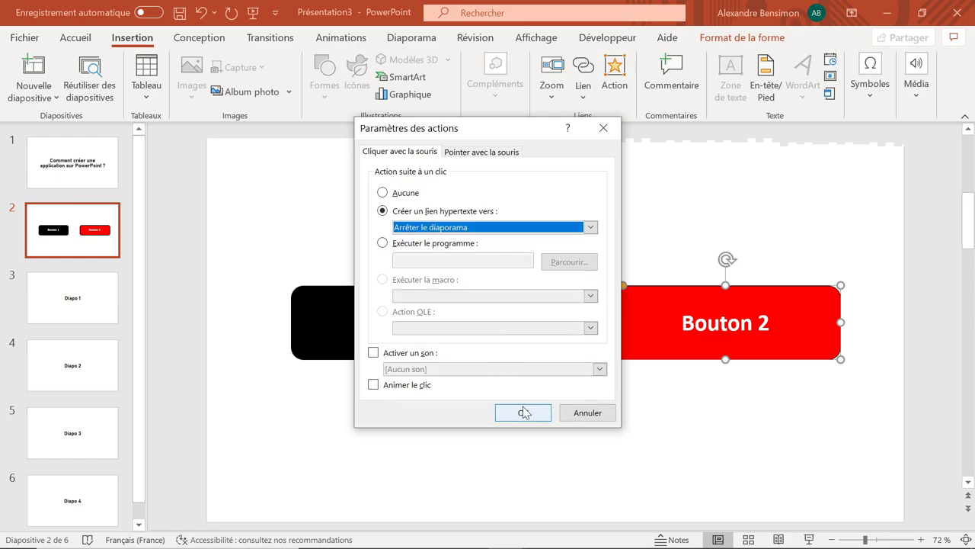
click(523, 412)
click(572, 348)
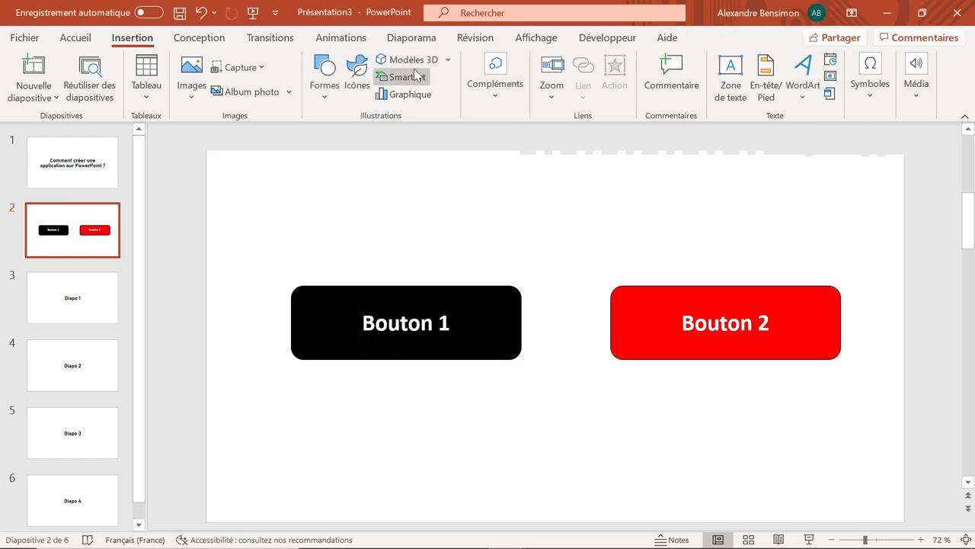
click(415, 42)
click(85, 76)
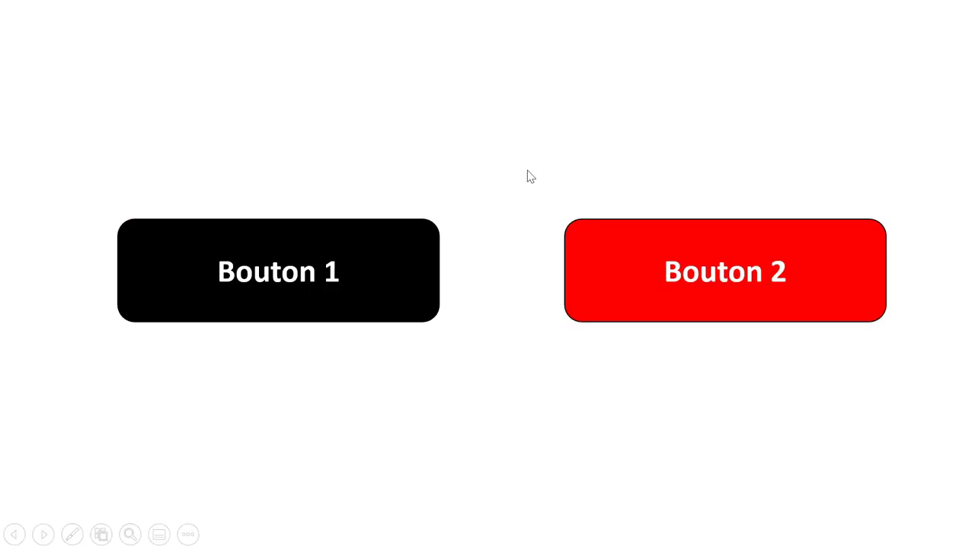
- Restart the show from the button slide, verify Bouton 1 jumps to Diapo 4, then exit
click(661, 282)
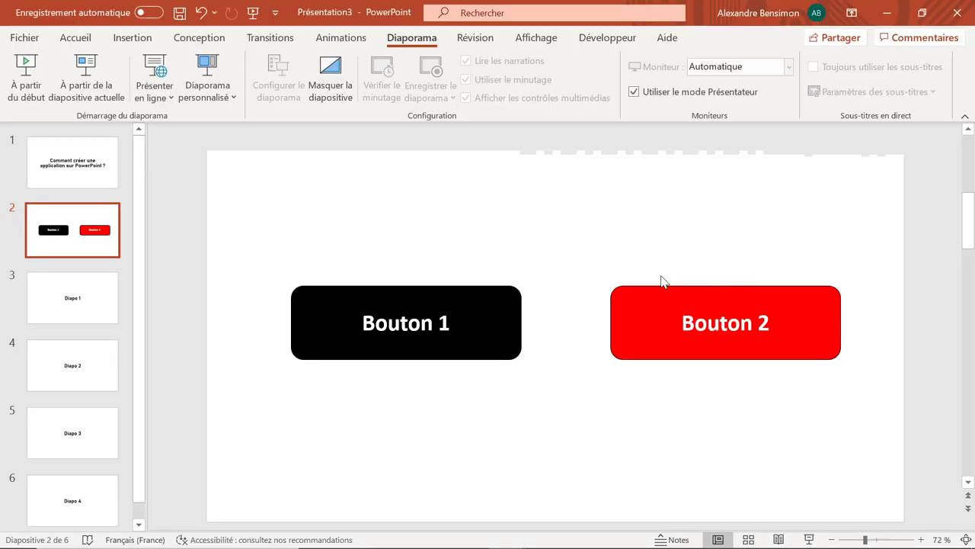
click(122, 76)
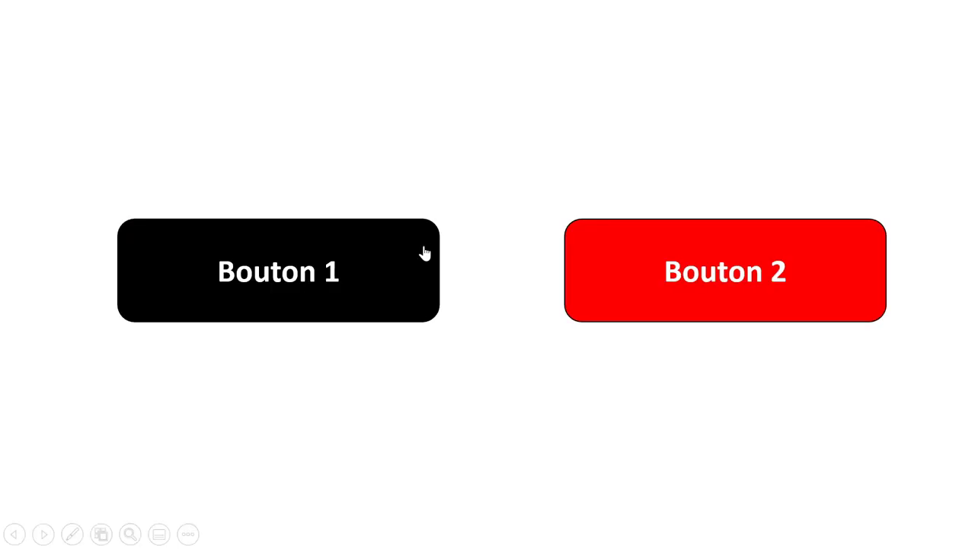
click(390, 268)
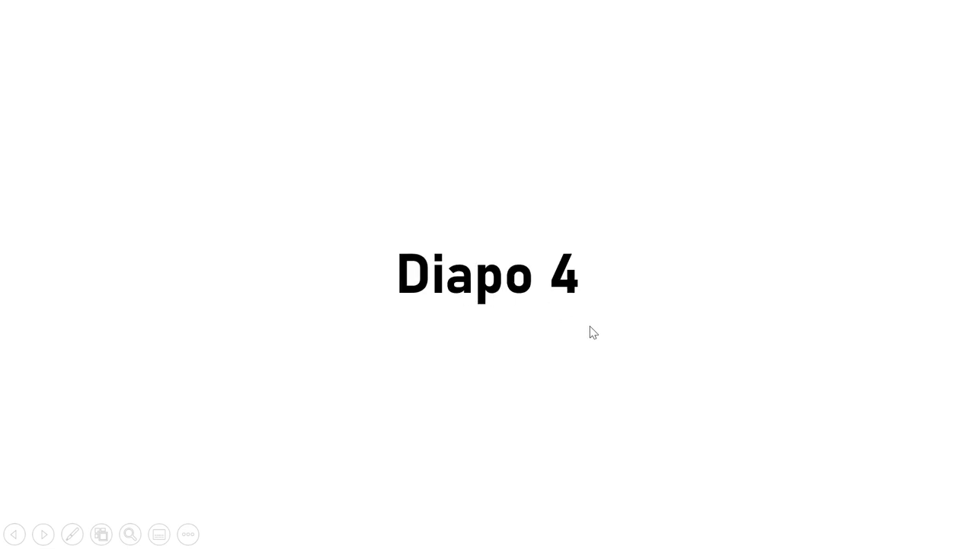
key(Escape)
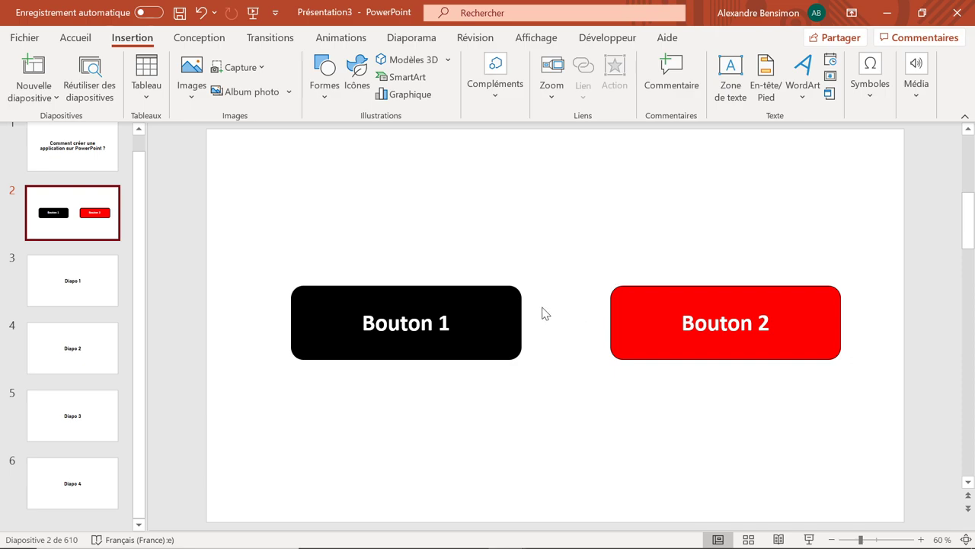
- Link Bouton 1 to the pasted YouTube channel URL
click(483, 298)
click(614, 76)
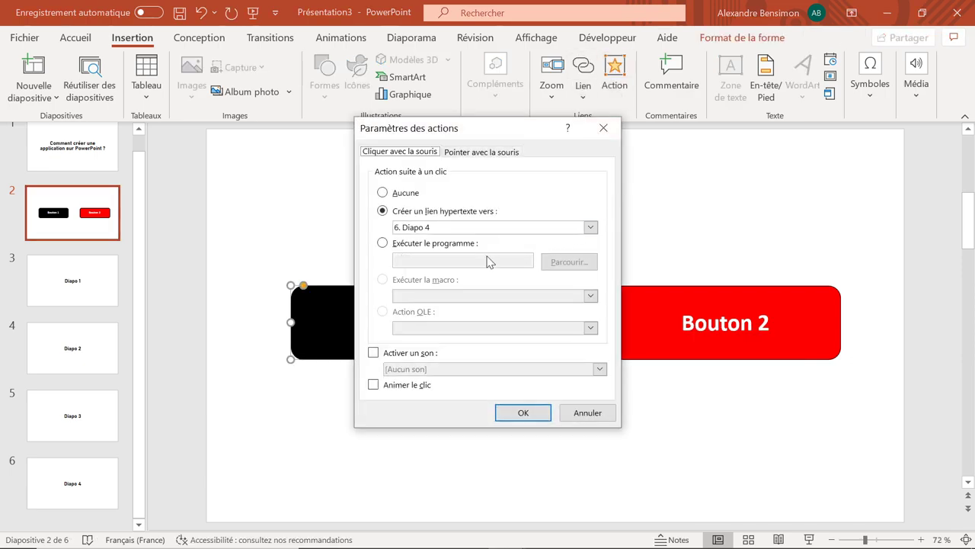
click(494, 227)
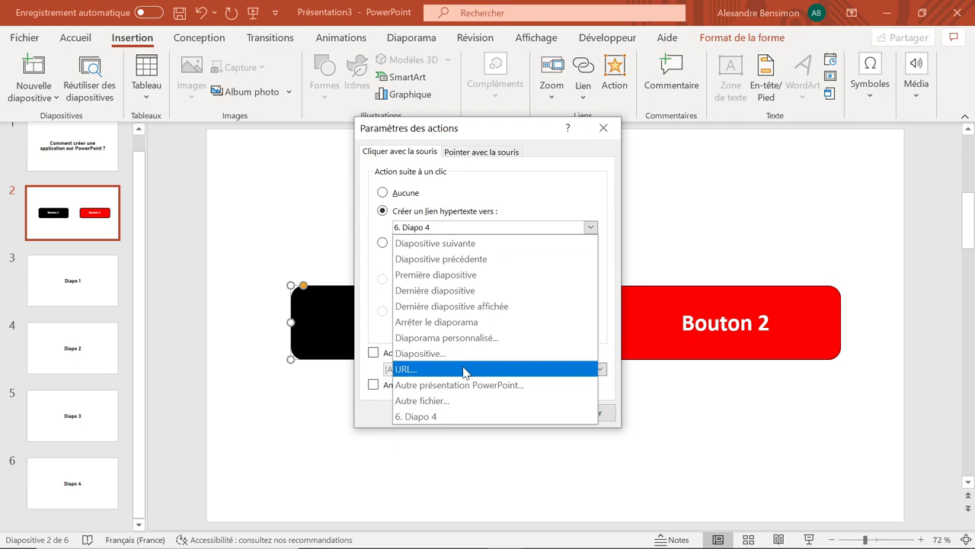
click(465, 369)
key(ctrl+a)
text(https://www.youtube.com/channel/UCHYjRLGdr85gxGfRwC8G-Gw/)
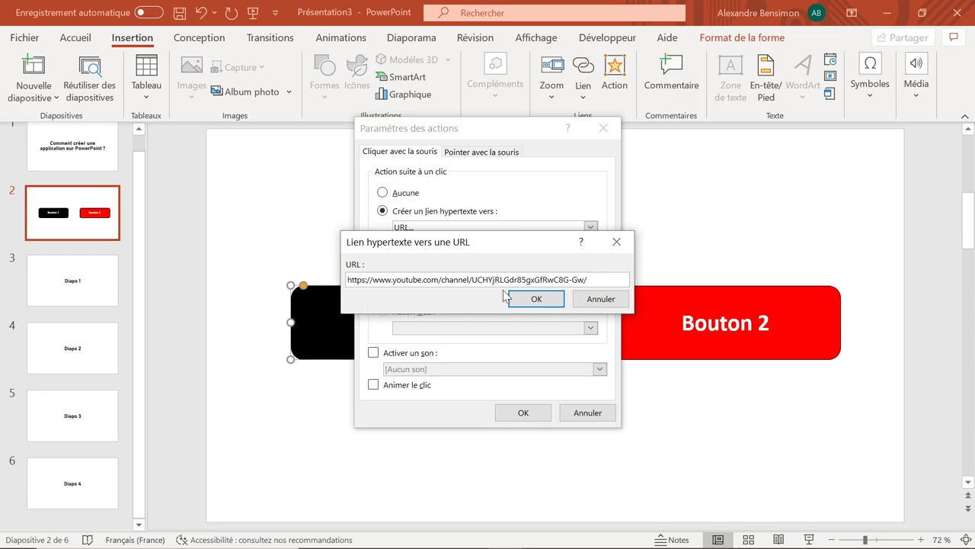
click(531, 301)
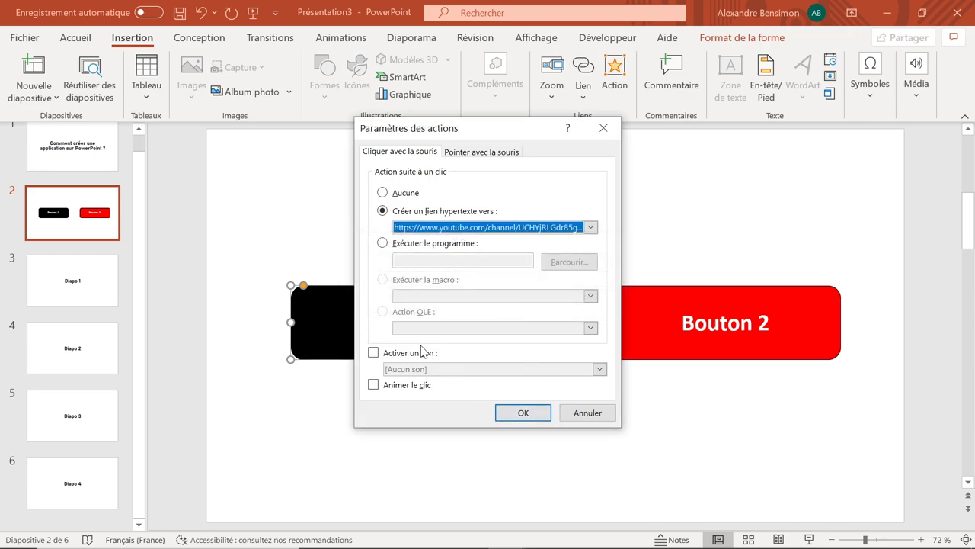
- Add the Laser sound and click animation to Bouton 1's action
click(374, 353)
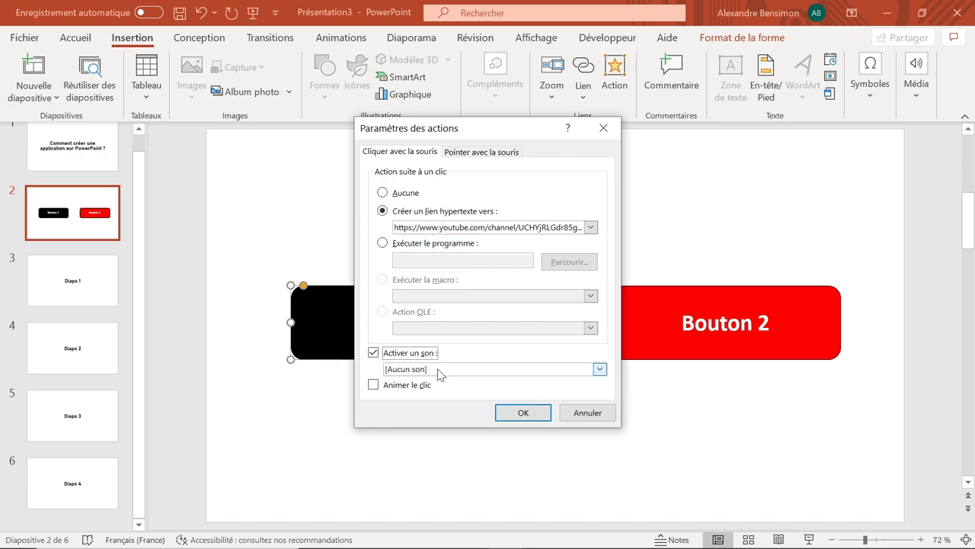
click(438, 370)
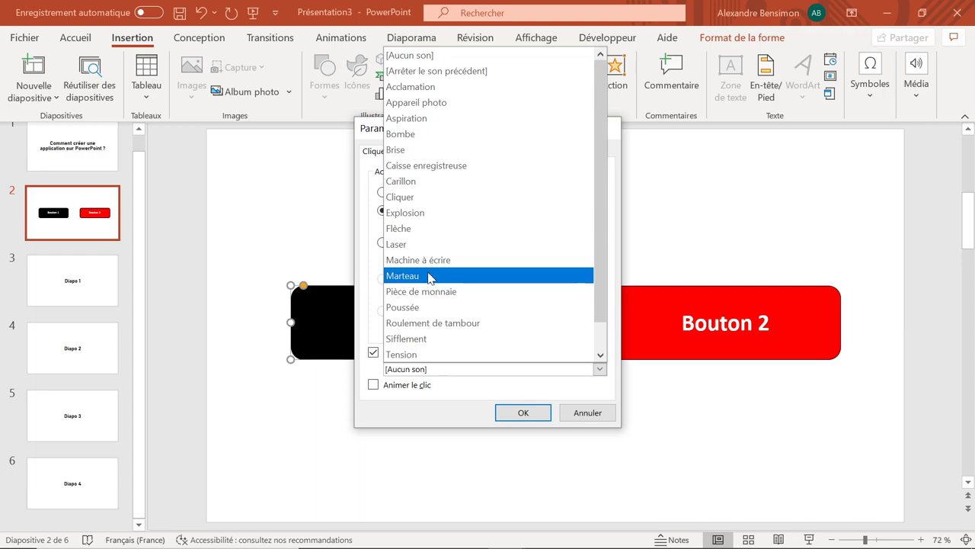
click(425, 246)
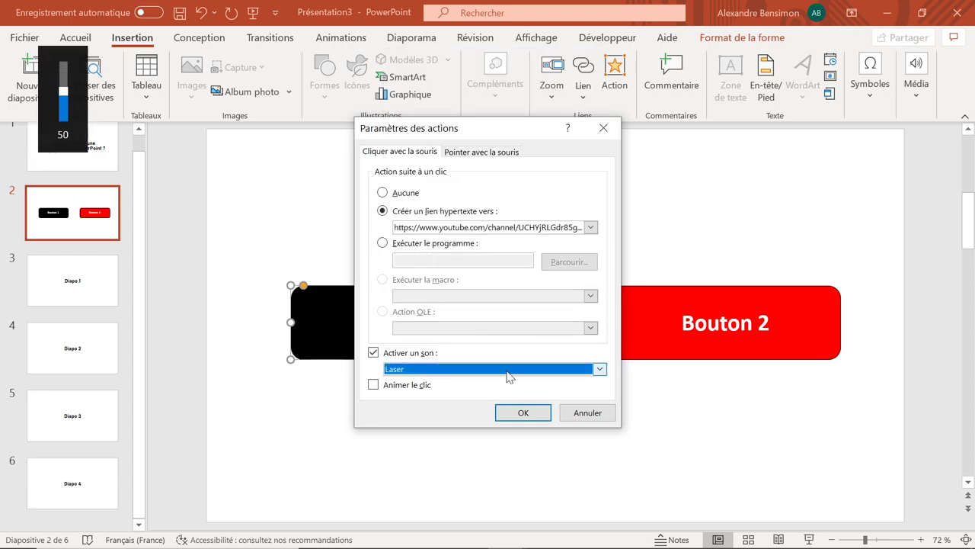
click(378, 387)
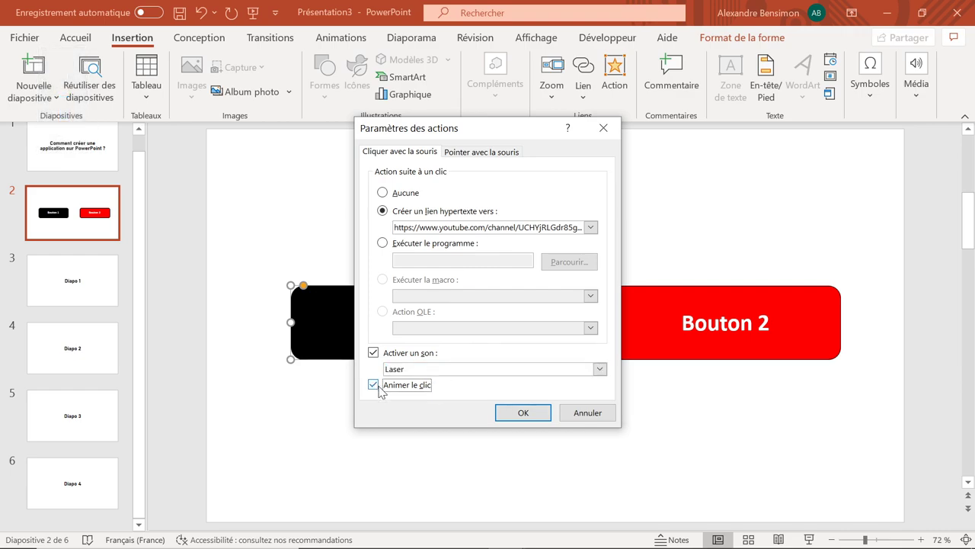
click(510, 416)
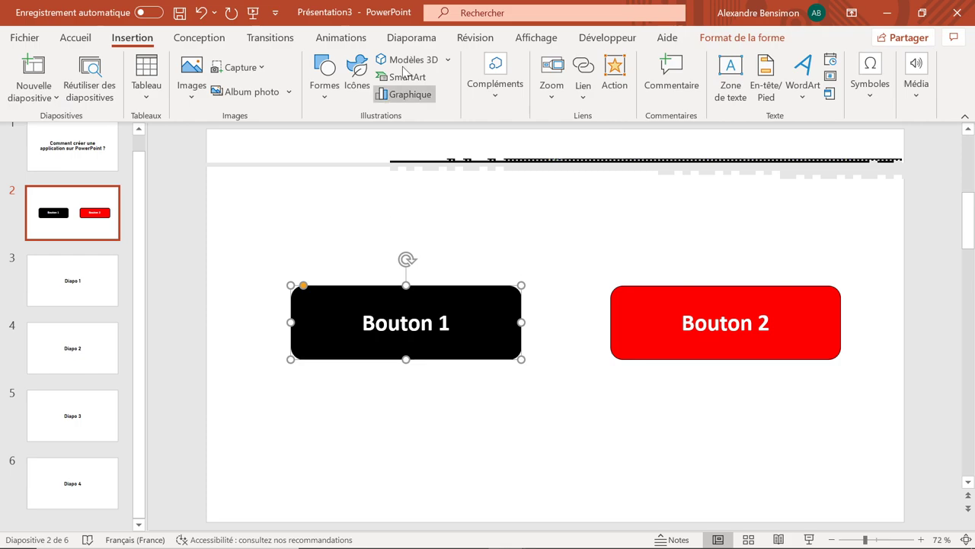
click(415, 39)
click(114, 93)
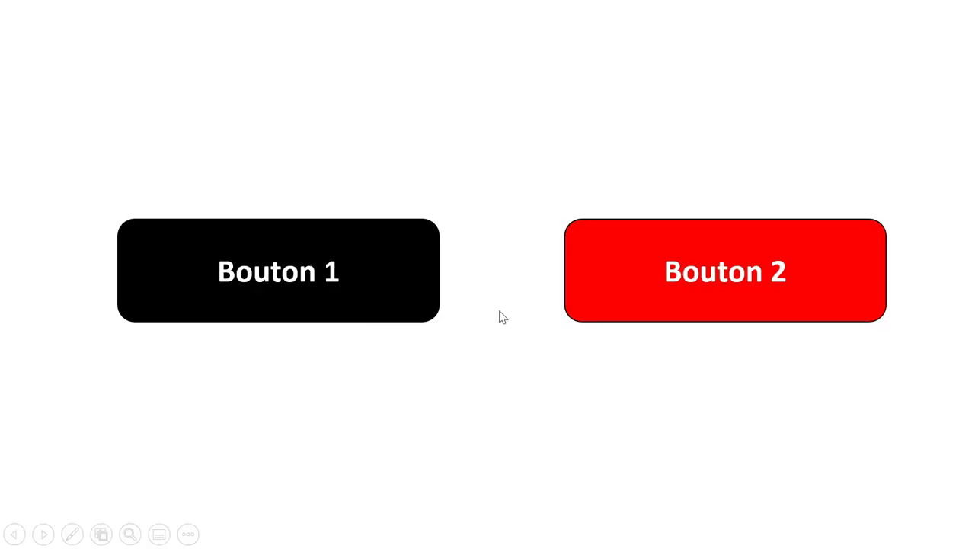
click(346, 234)
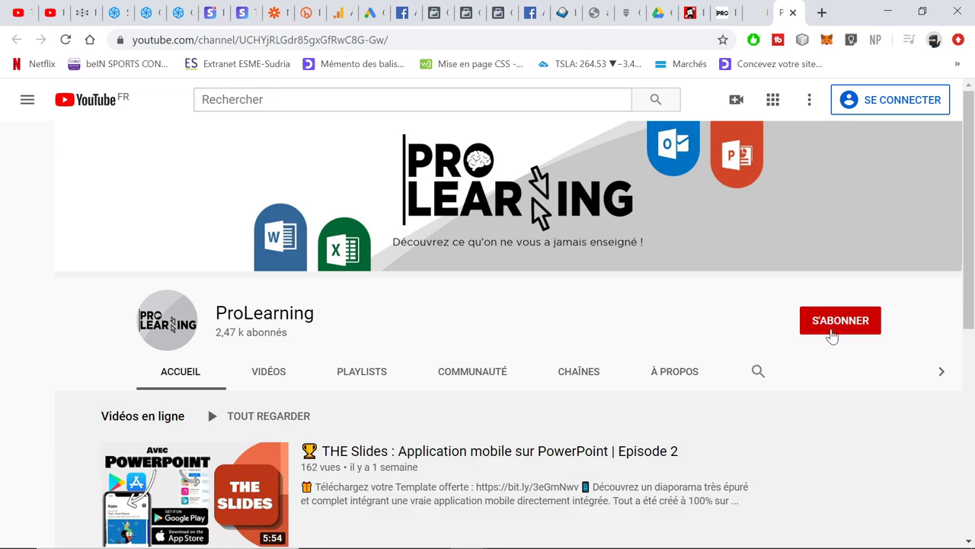
click(793, 13)
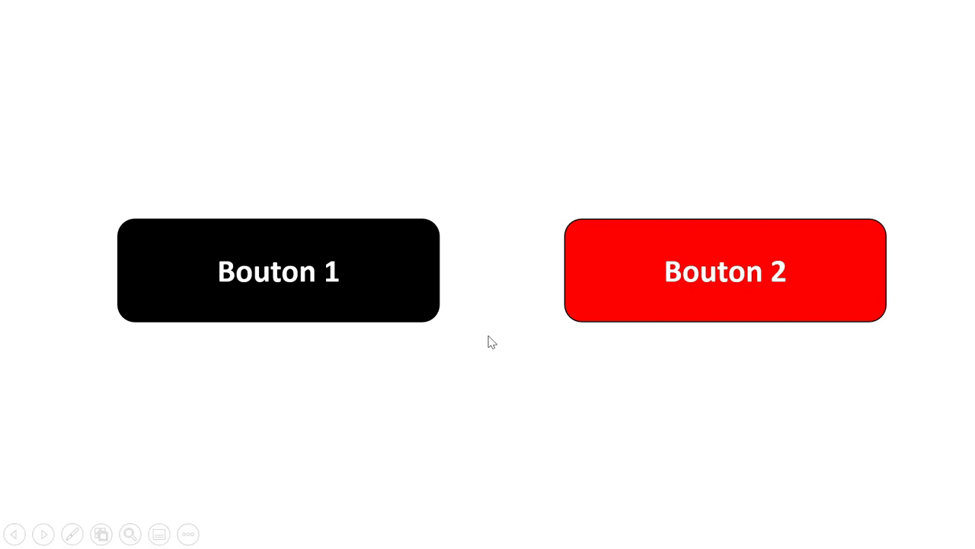
- Back in the editor, set Bouton 2 to 'Arrêter le diaporama' with Animer le clic
key(Escape)
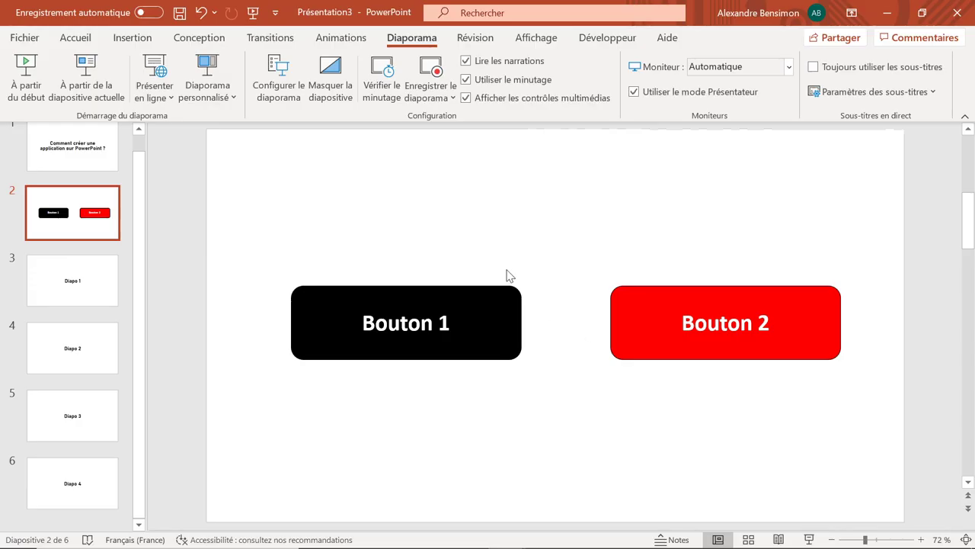
click(141, 40)
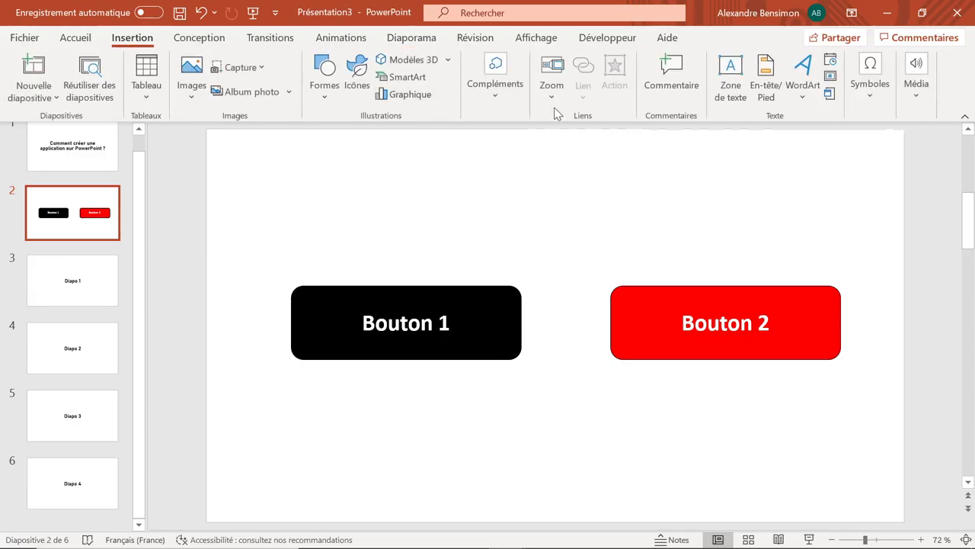
click(656, 298)
click(553, 96)
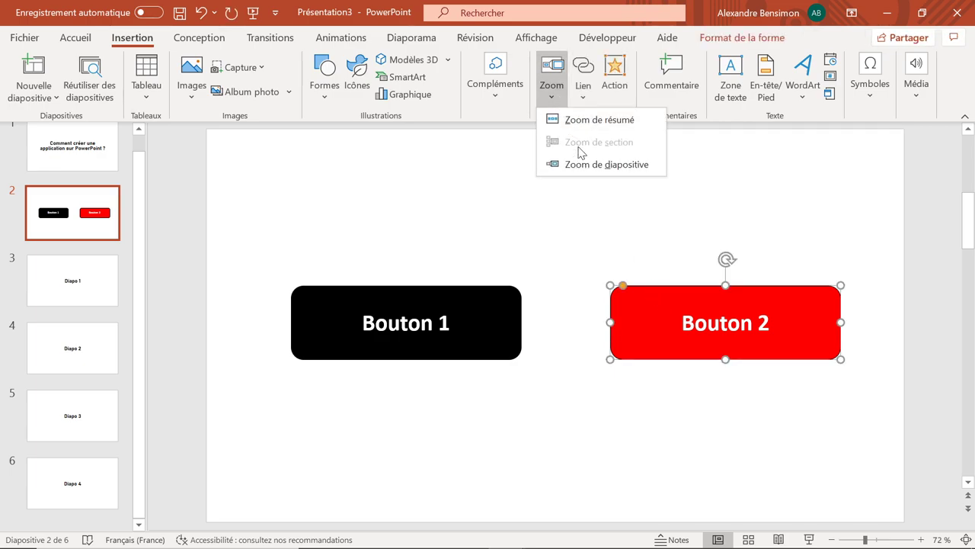
click(613, 84)
click(428, 227)
click(429, 230)
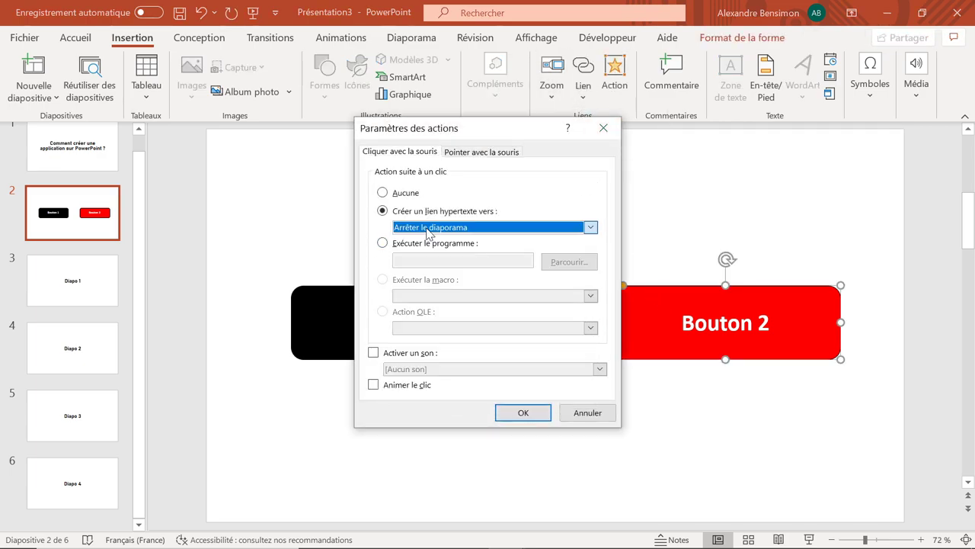
click(373, 387)
click(523, 413)
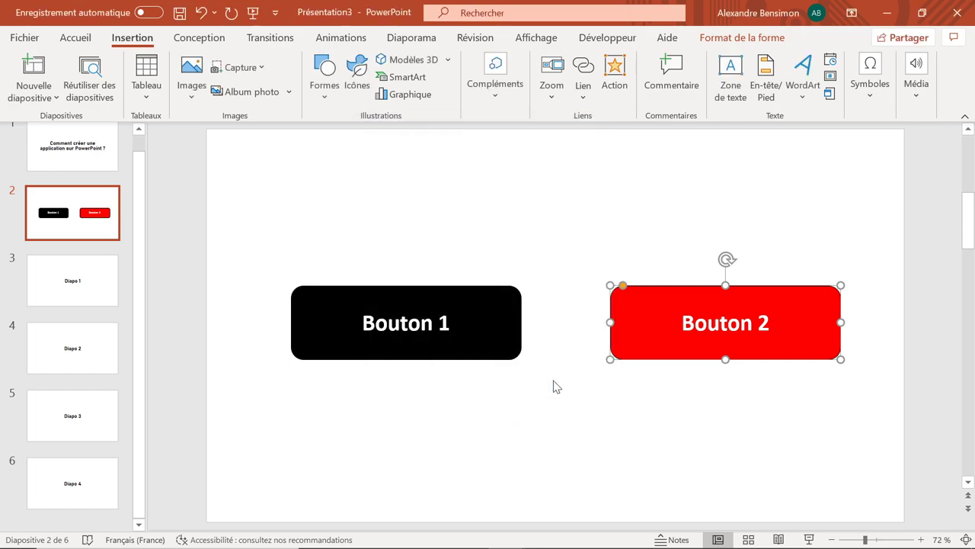
- Recheck Bouton 2's action settings and close them unchanged
click(608, 86)
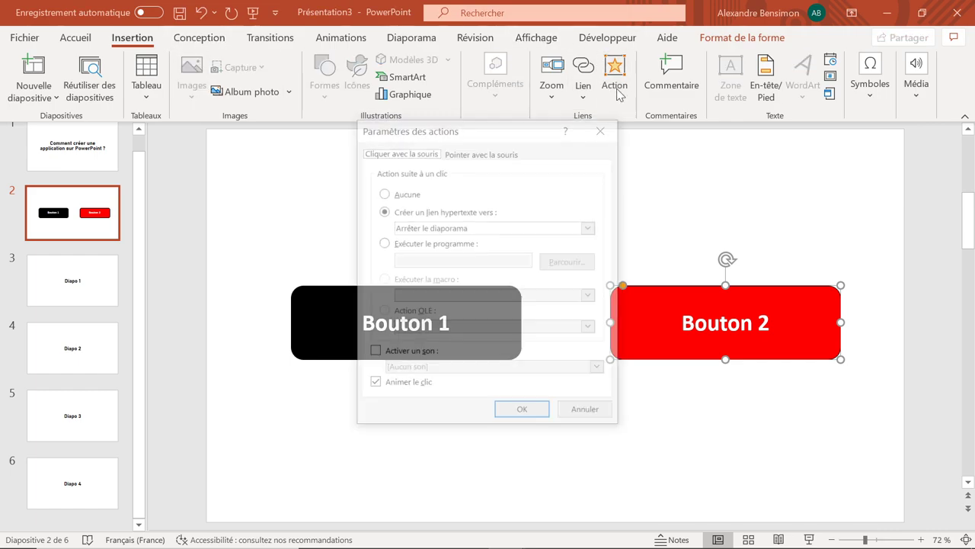
click(614, 128)
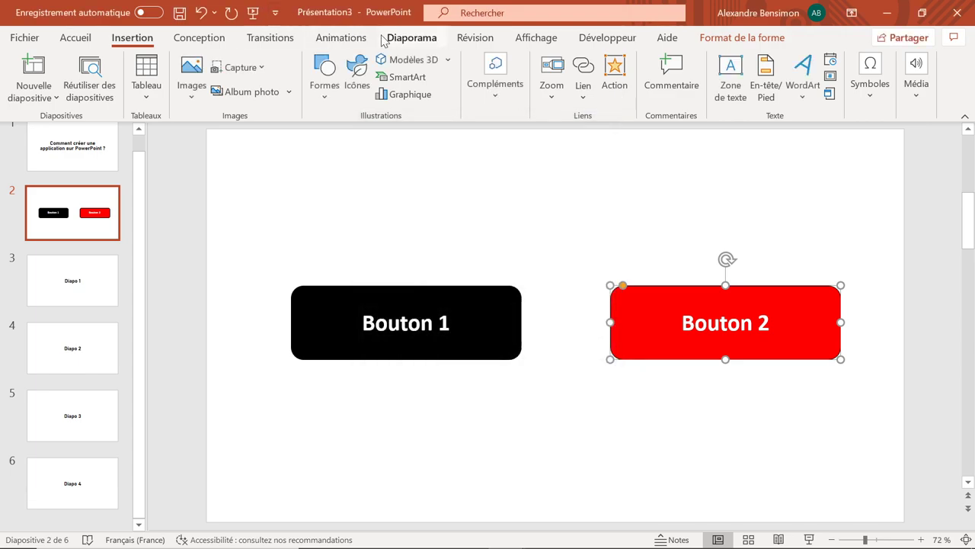
click(412, 38)
- Test in the slideshow that clicking Bouton 2 ends the show
click(86, 73)
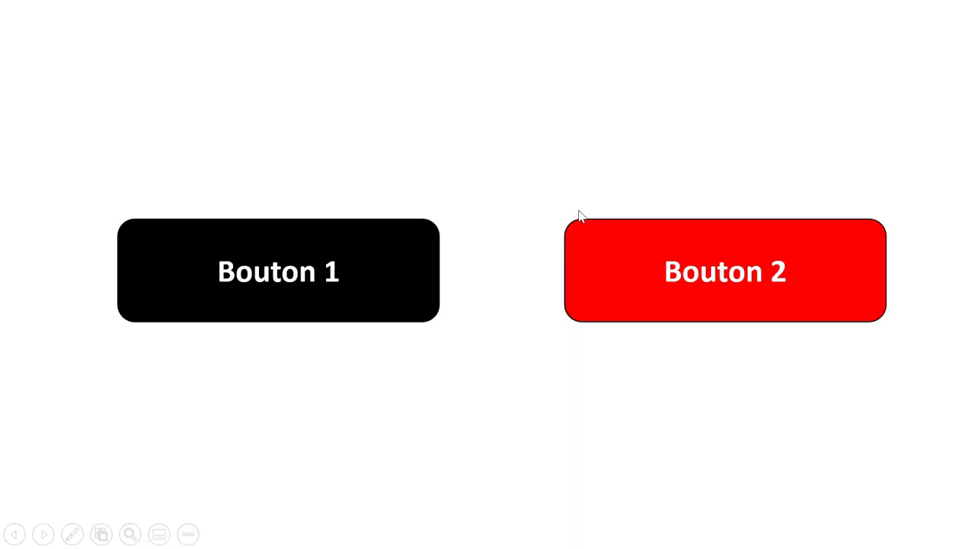
click(599, 255)
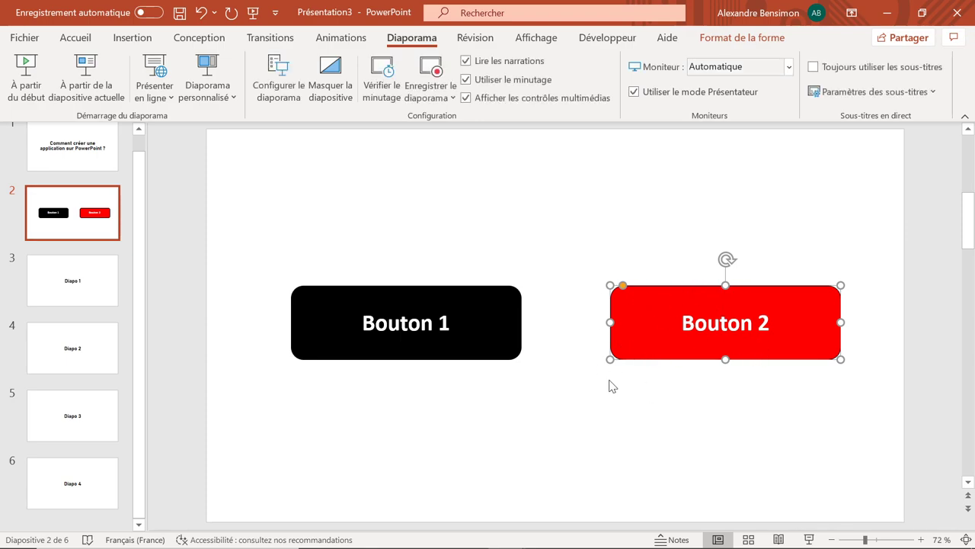
click(132, 38)
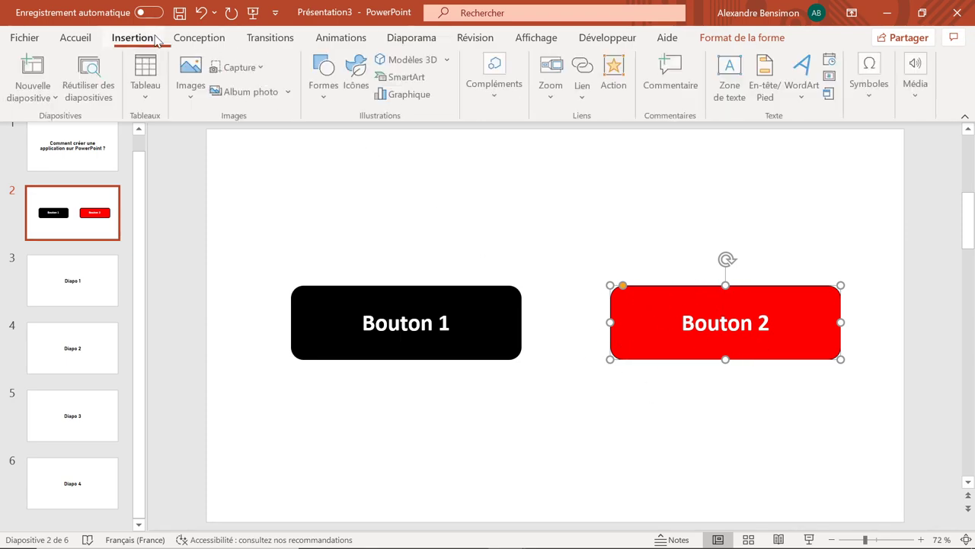
- Turn off Bouton 2's click animation and make mouse-over go to the next slide
click(614, 80)
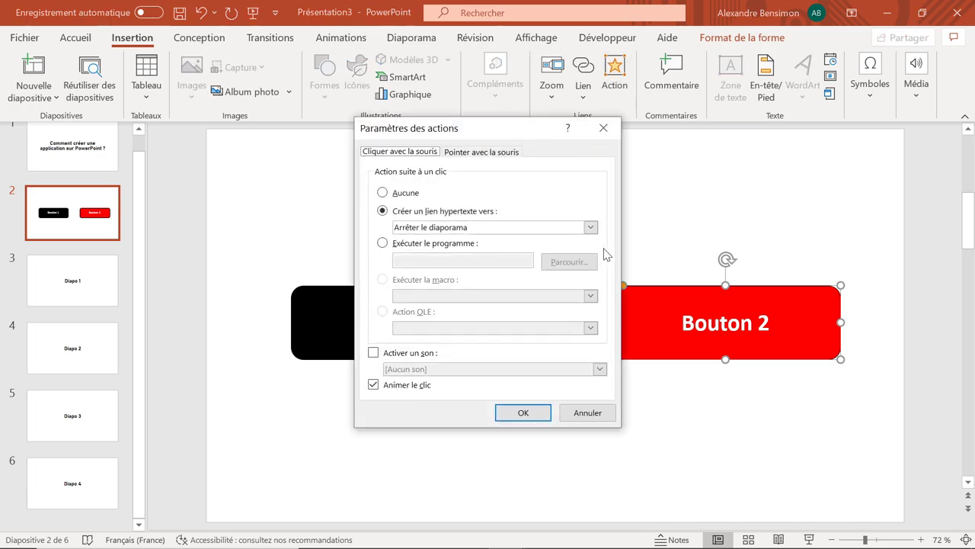
click(373, 386)
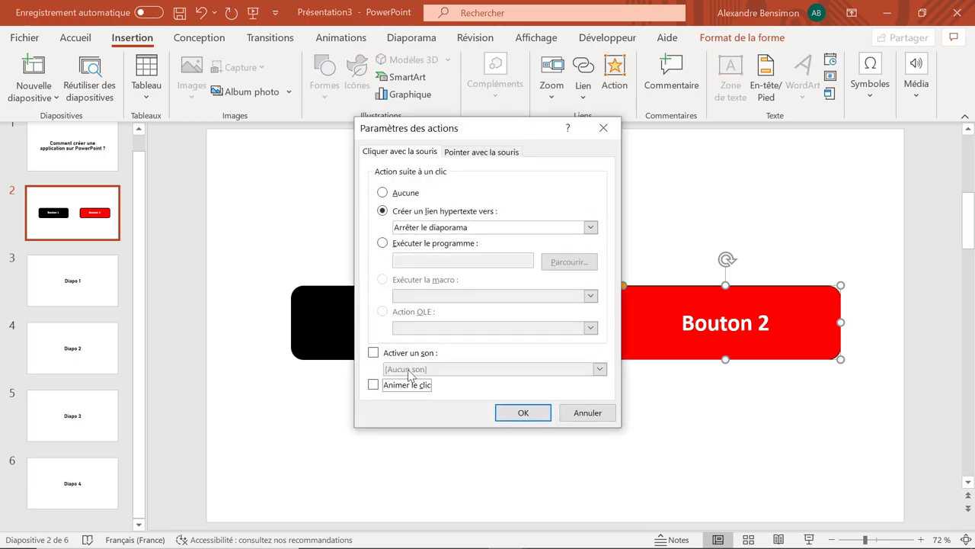
click(475, 154)
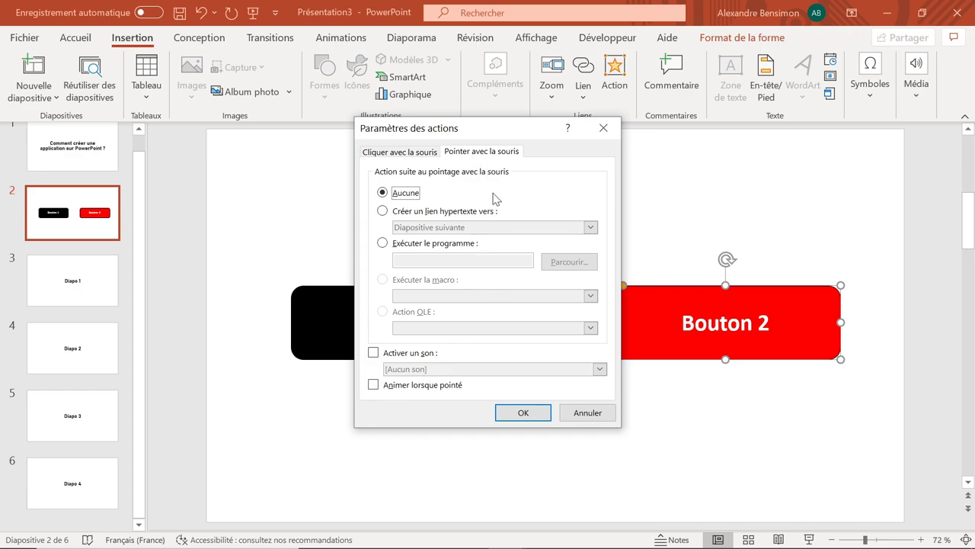
click(397, 213)
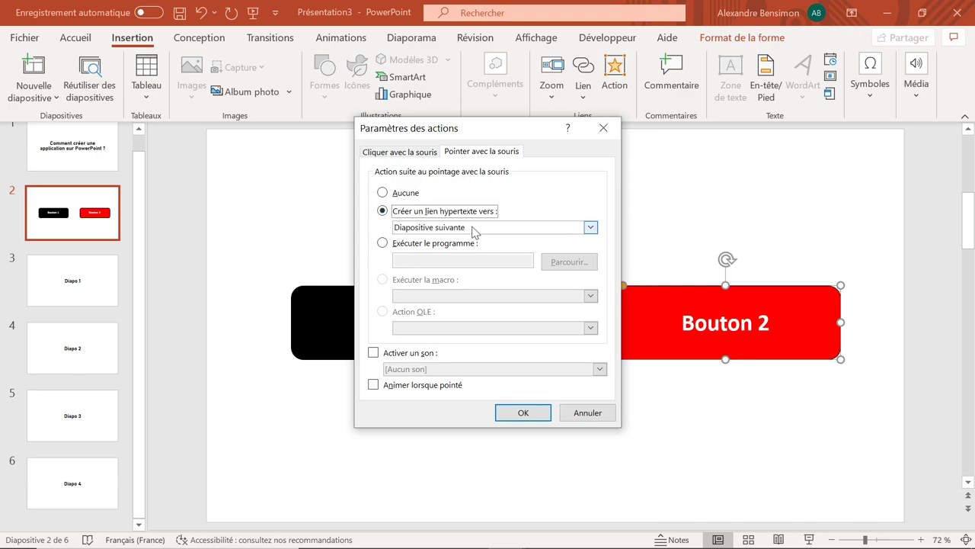
click(547, 416)
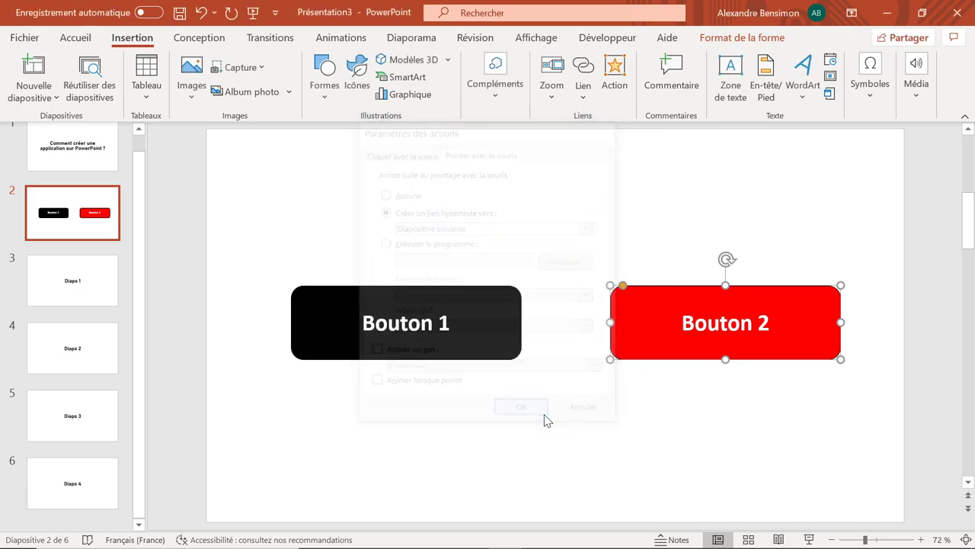
click(411, 37)
click(86, 72)
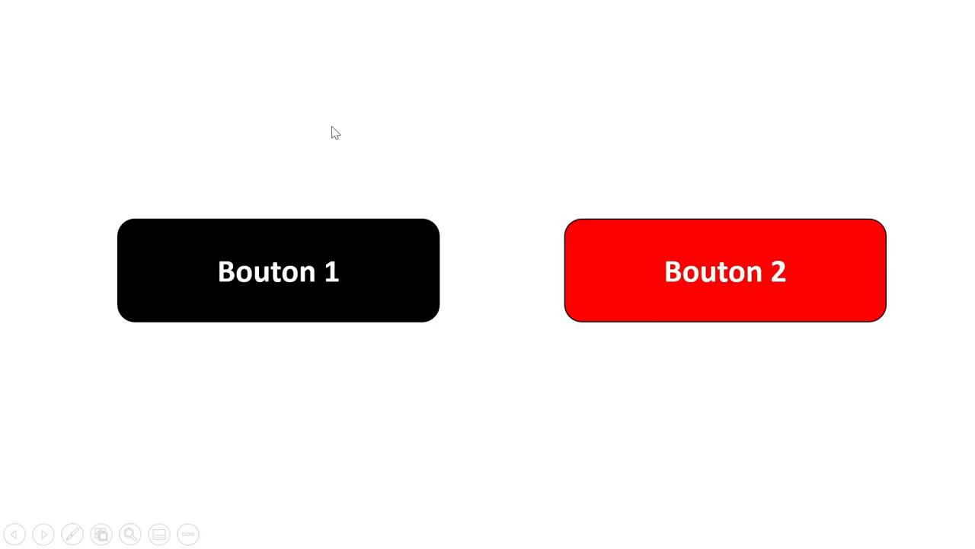
click(601, 243)
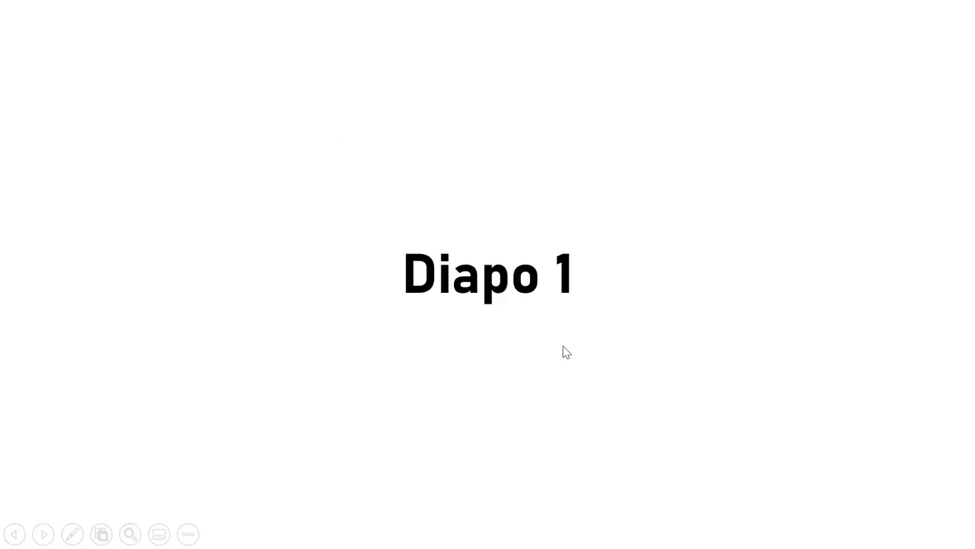
click(523, 416)
key(Escape)
click(93, 233)
click(133, 37)
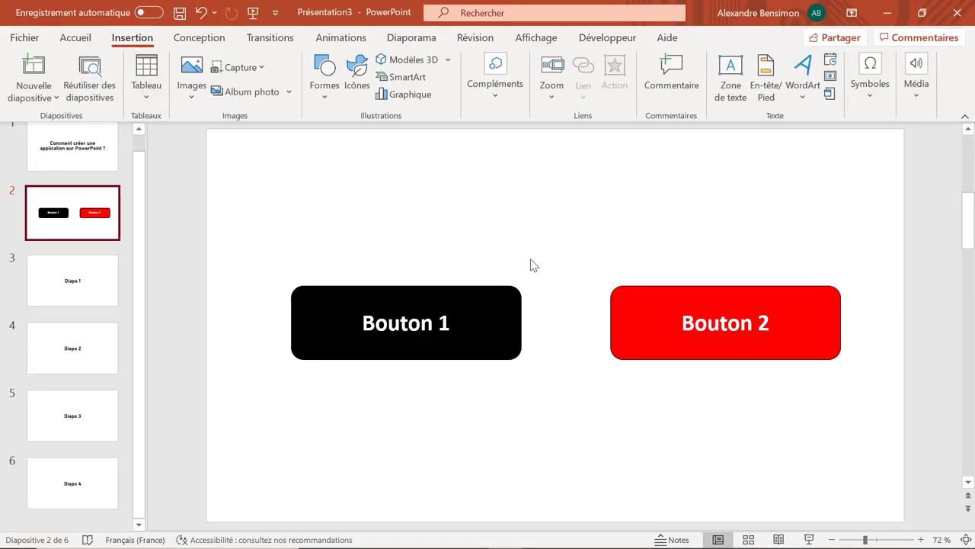
- Set Bouton 2's mouse-over action to Aucune with Animer lorsque pointé, keeping its click link
click(622, 294)
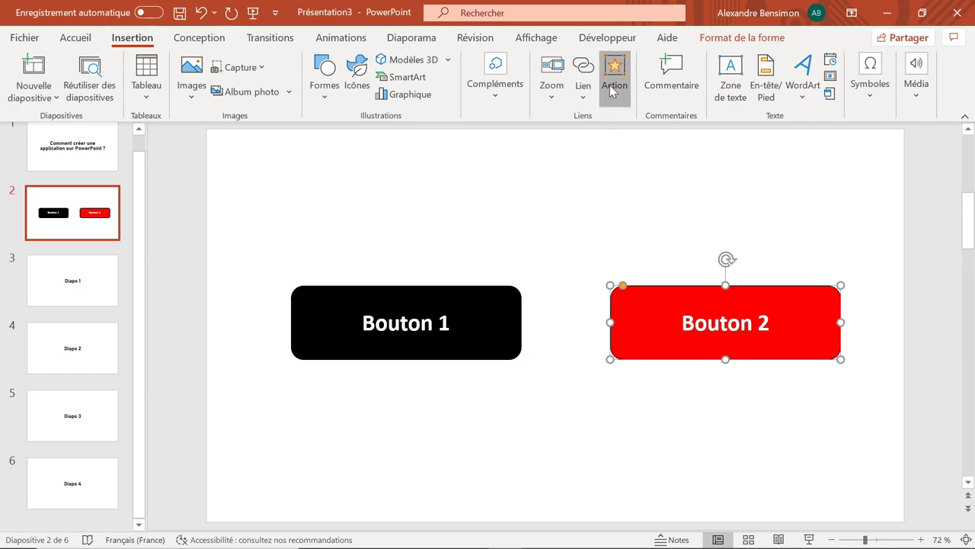
click(613, 85)
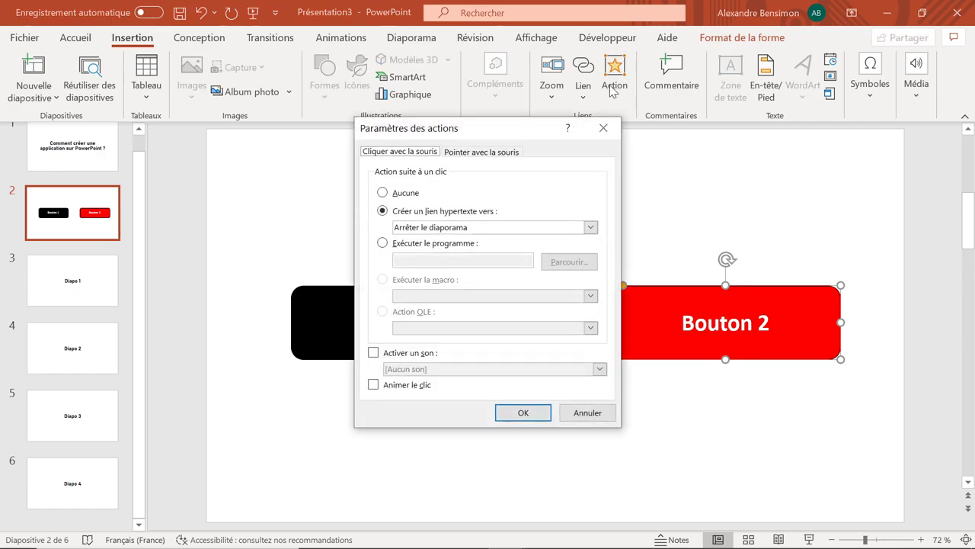
click(382, 195)
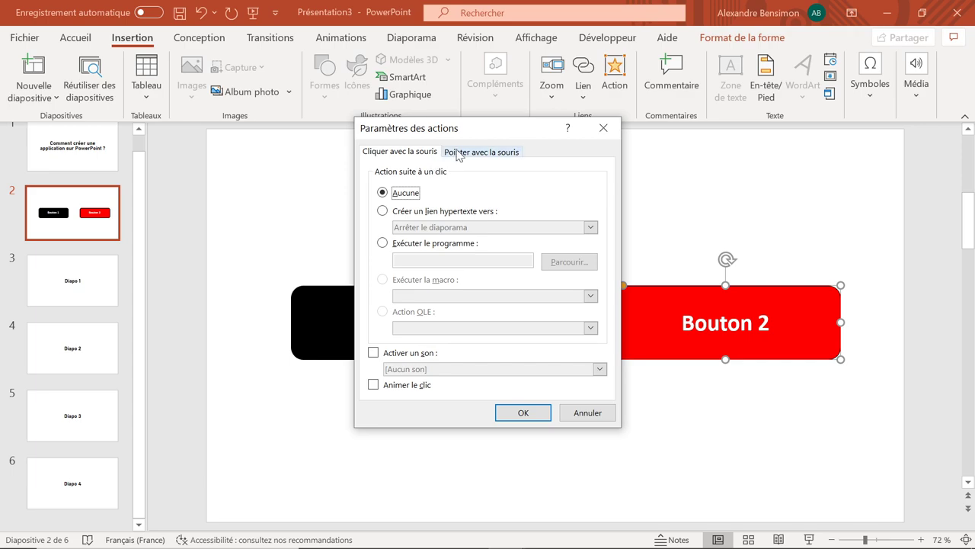
click(383, 211)
click(497, 151)
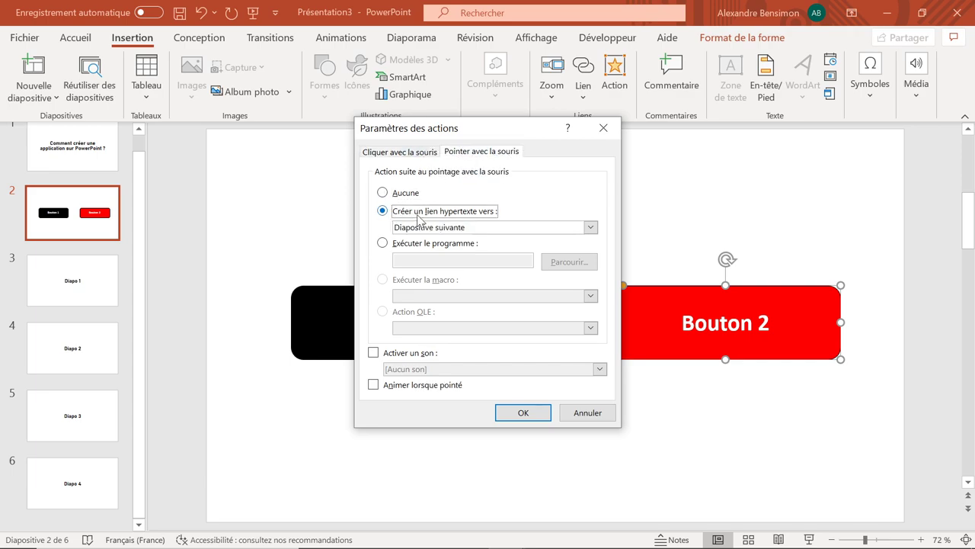
click(383, 193)
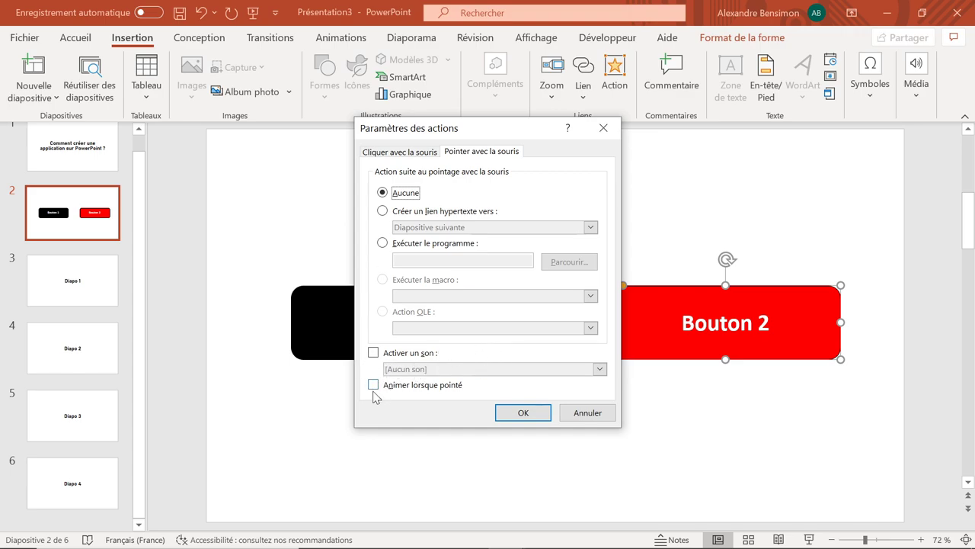
click(373, 385)
click(532, 415)
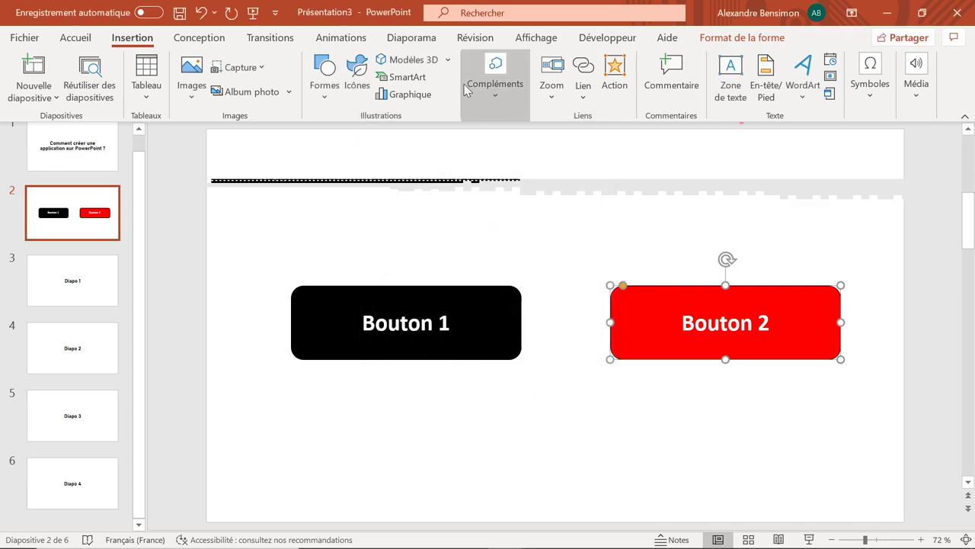
click(411, 38)
click(91, 84)
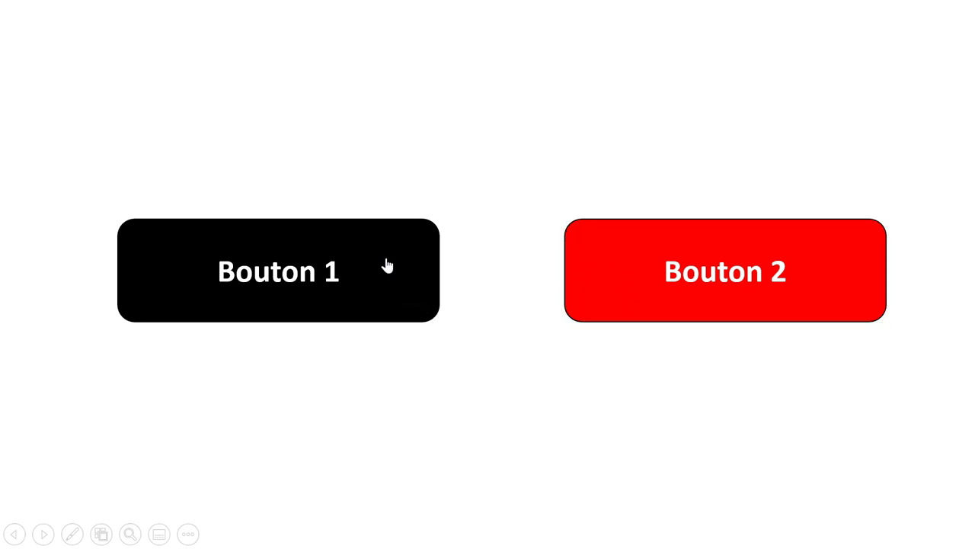
click(640, 233)
key(Escape)
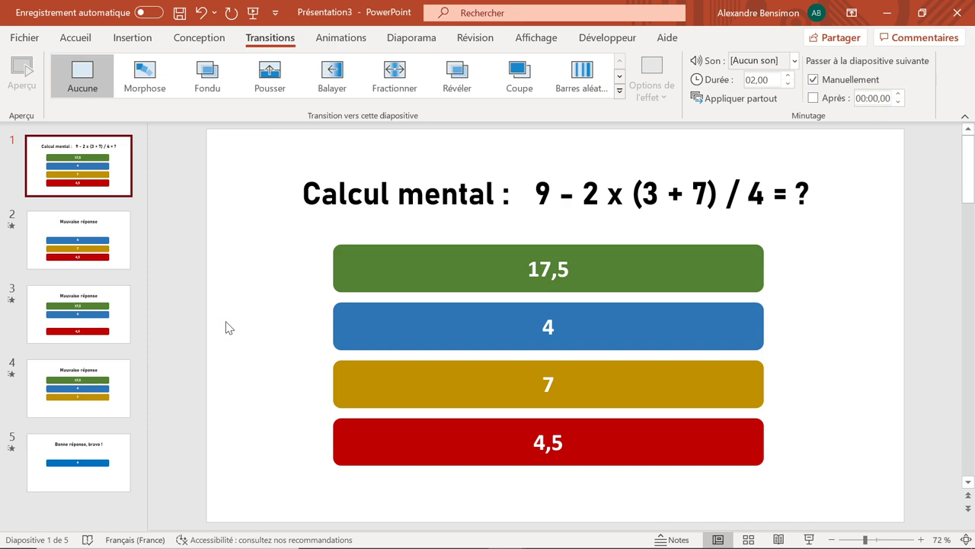
- Inspect the quiz title's equation, then browse the question slide and wrong-answer slides 2–4
drag(536, 195, 796, 195)
click(799, 255)
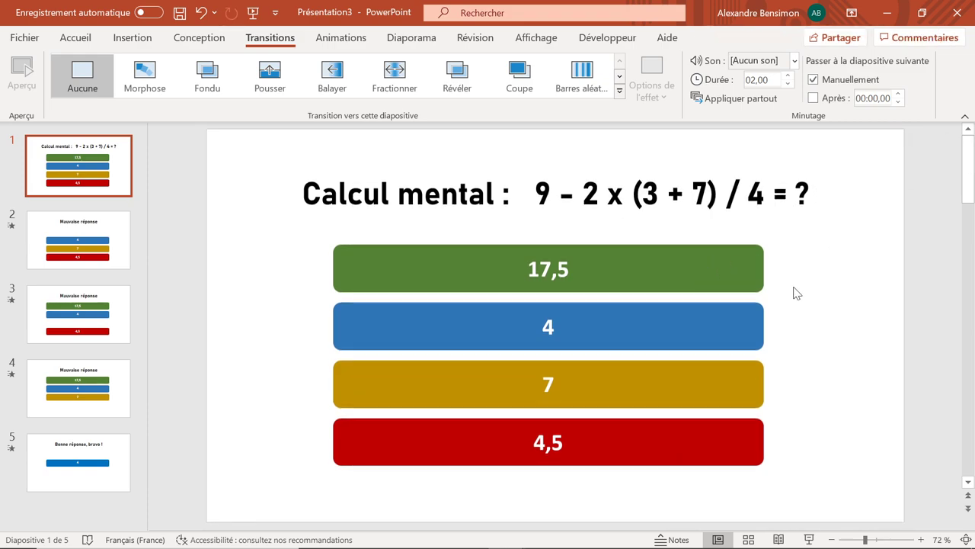
click(55, 472)
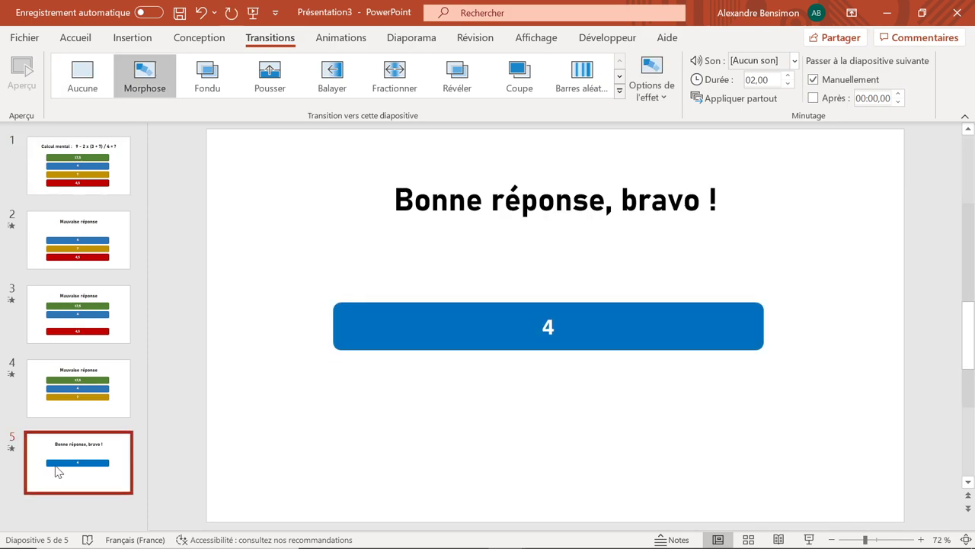
click(46, 190)
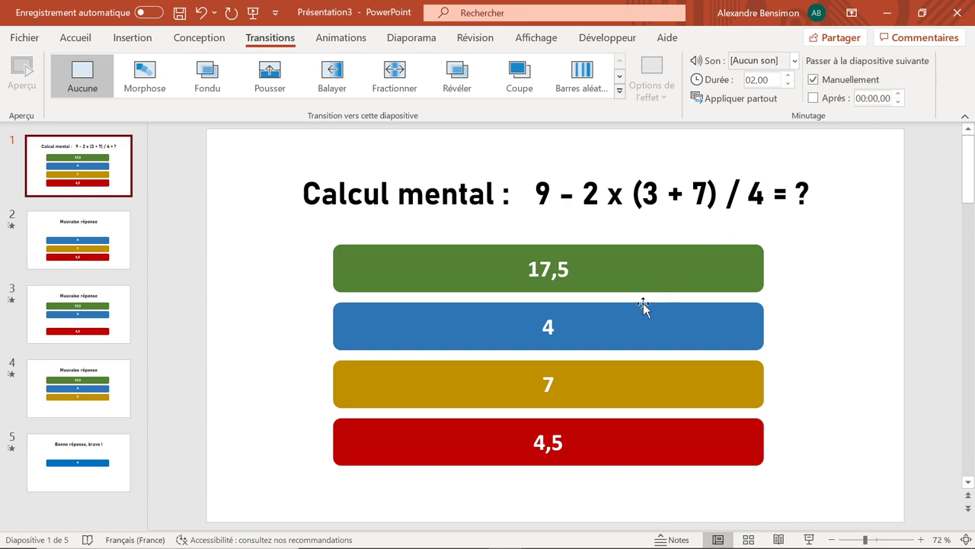
click(52, 223)
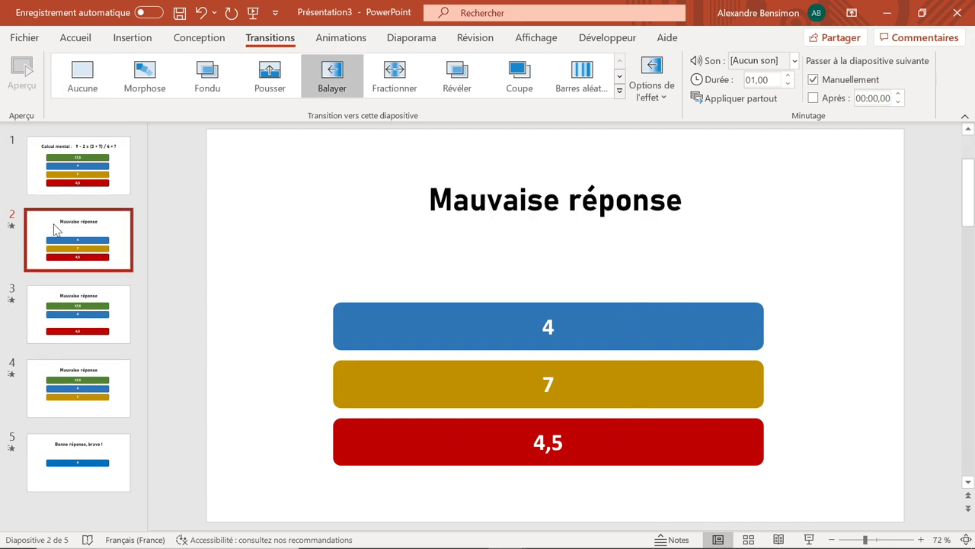
click(89, 345)
mouse_move(84, 385)
mouse_down()
mouse_move(79, 431)
mouse_move(89, 395)
mouse_up()
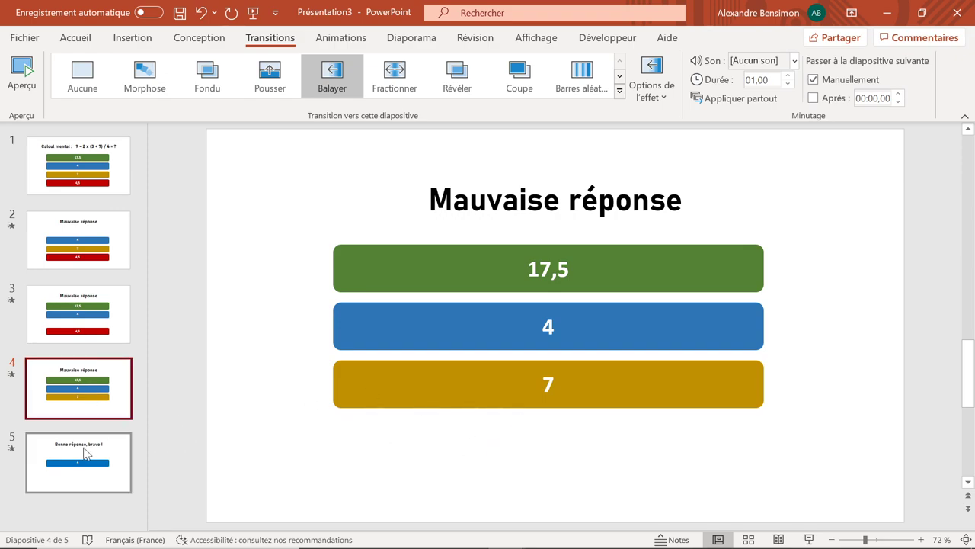
- Browse slides 5, 1 and 2–4 again, ending on the correct-answer slide 5
click(88, 465)
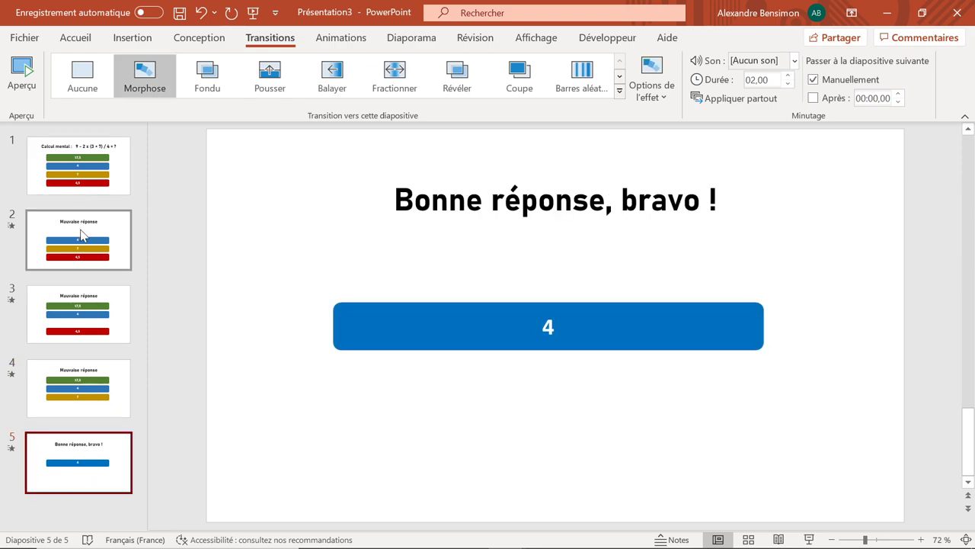
click(92, 164)
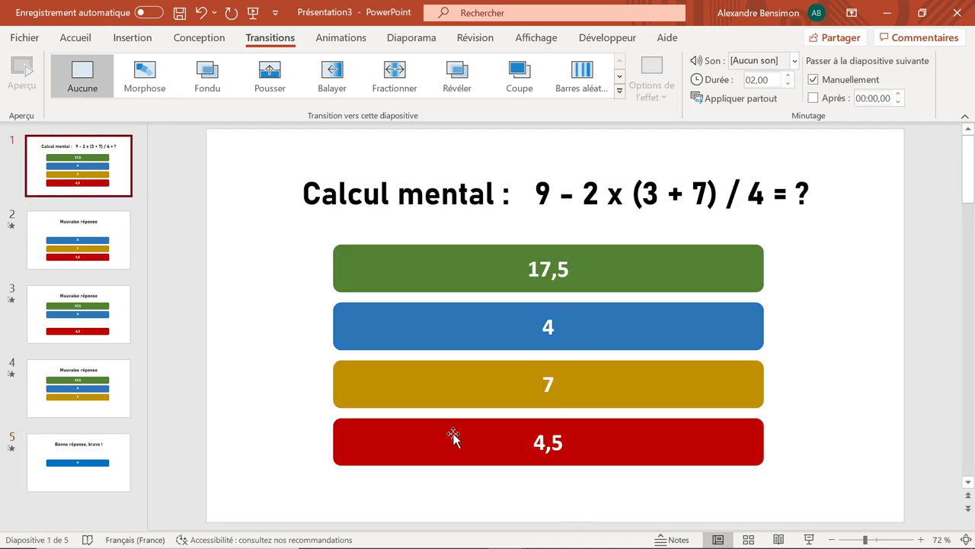
click(104, 468)
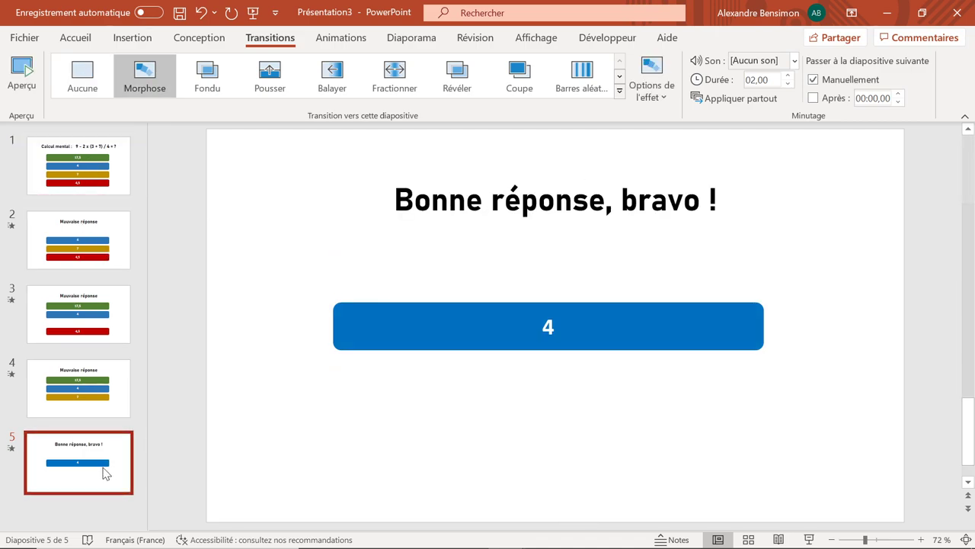
click(105, 241)
click(103, 328)
click(104, 391)
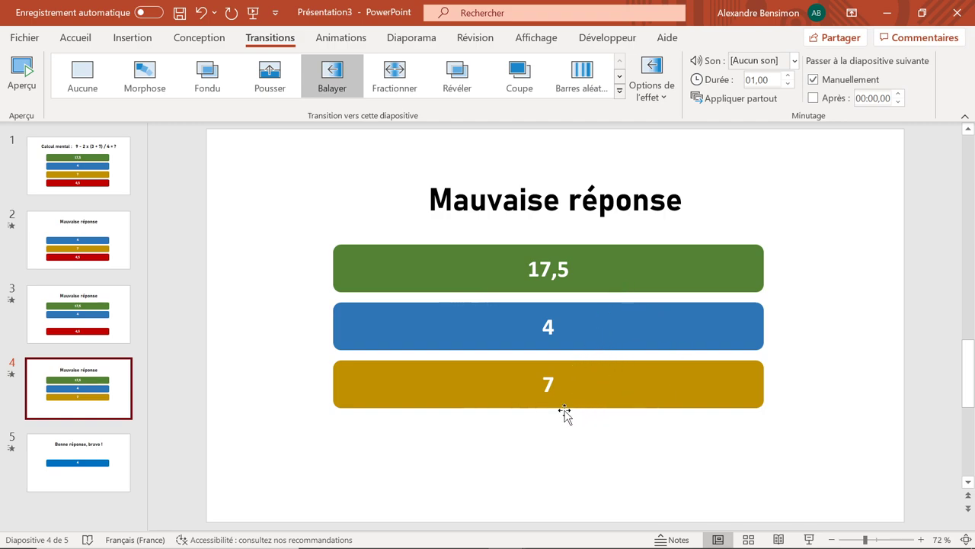
click(113, 456)
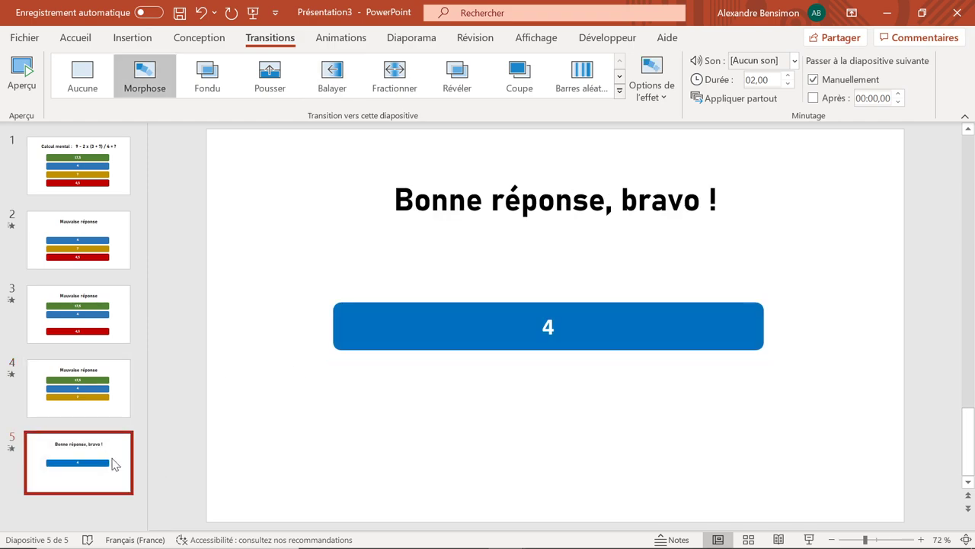
- Paste slide 5 as slide 6, delete its blue 4 button, retitle it 'Vous avez perdu ...' centred
key(ctrl+v)
drag(261, 211, 942, 529)
key(Delete)
triple_click(665, 183)
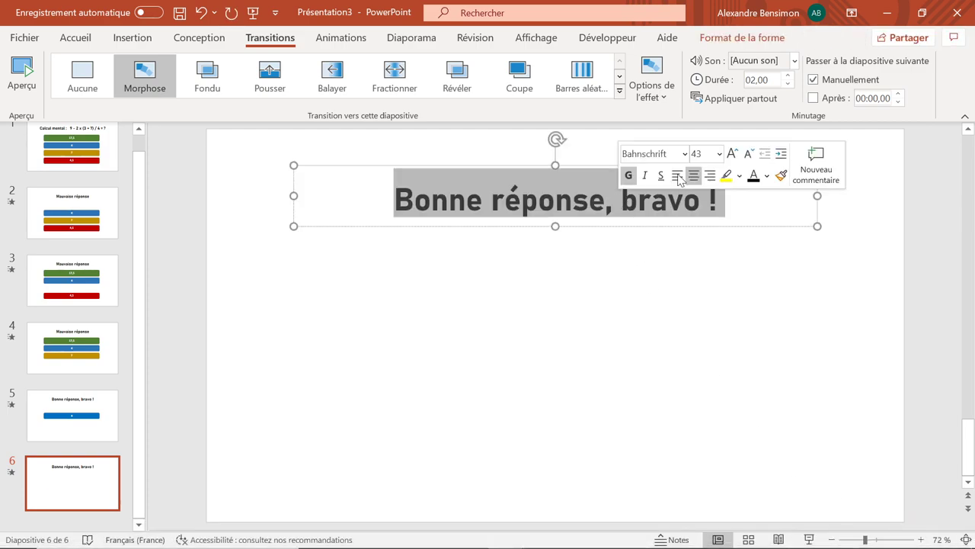
text(Vous avez perdu ...)
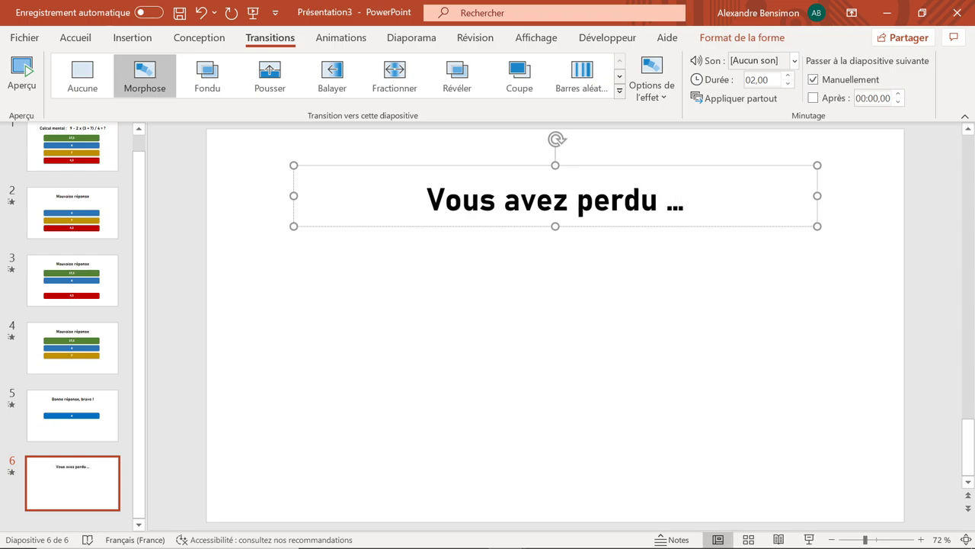
drag(672, 227, 671, 350)
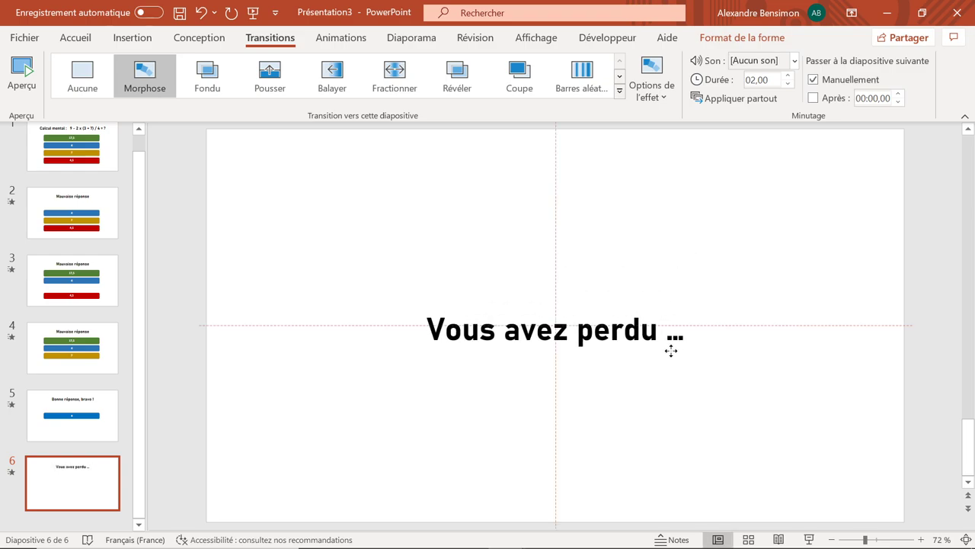
- Review slides 5 and 4, then return to the question slide 1
click(39, 413)
click(99, 368)
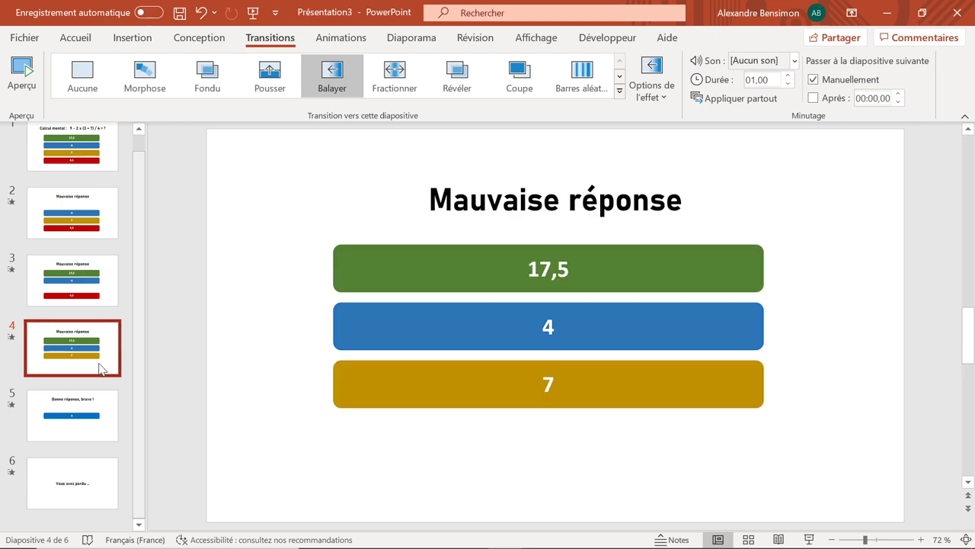
click(53, 409)
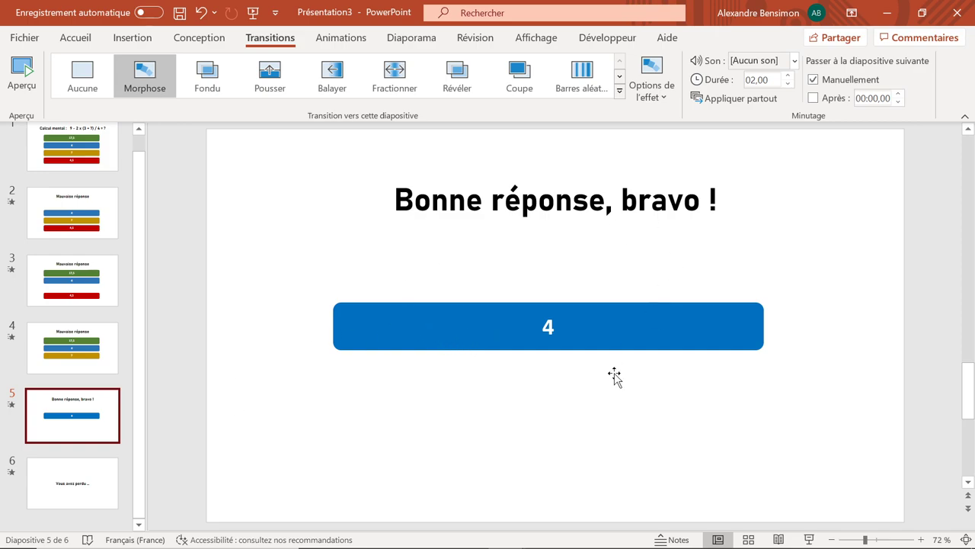
click(97, 150)
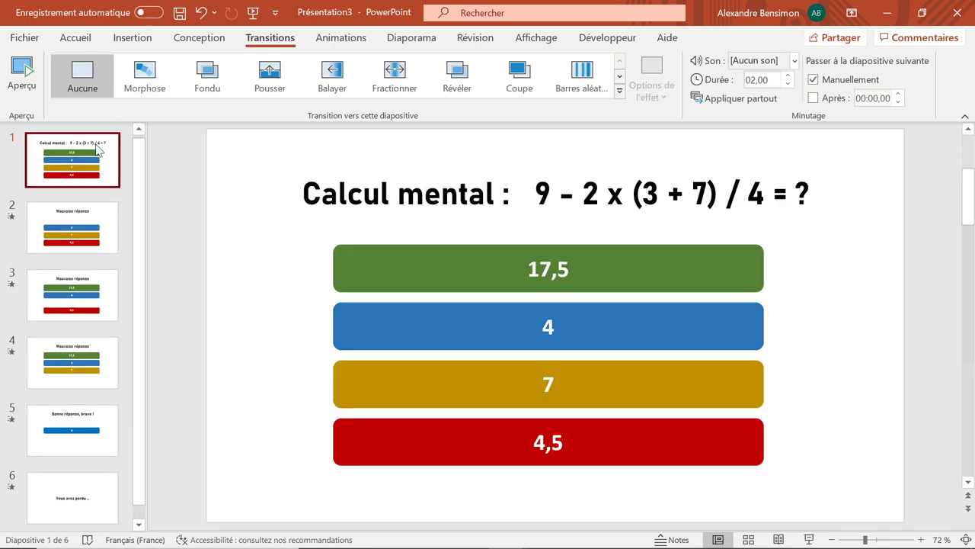
- Set the green 17,5 button's click action to hyperlink to Diapositive 2
click(343, 252)
click(132, 38)
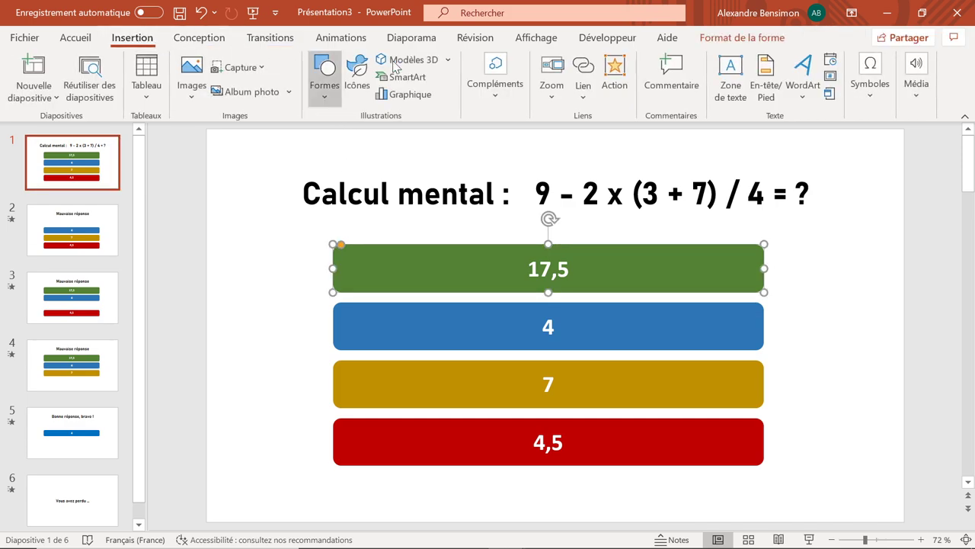
click(616, 84)
drag(512, 130, 764, 133)
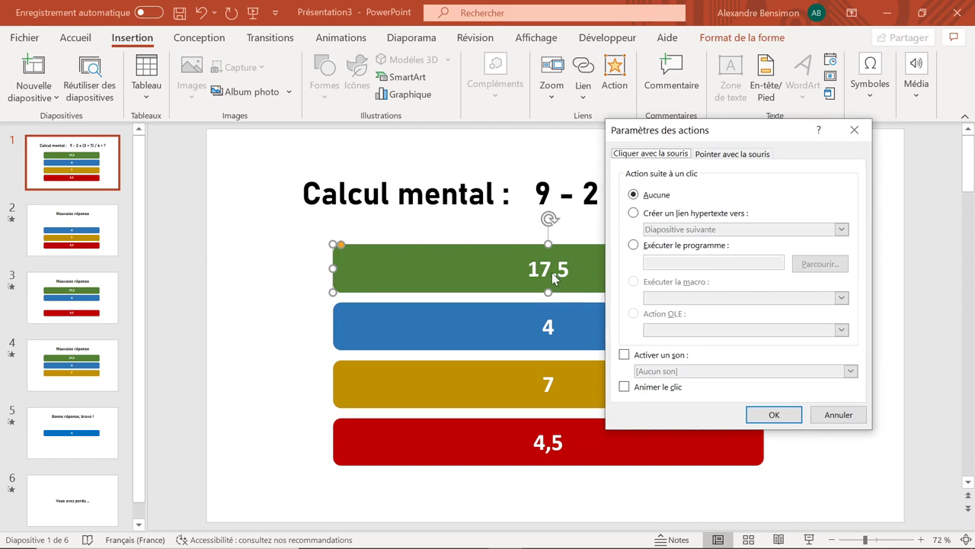
click(634, 214)
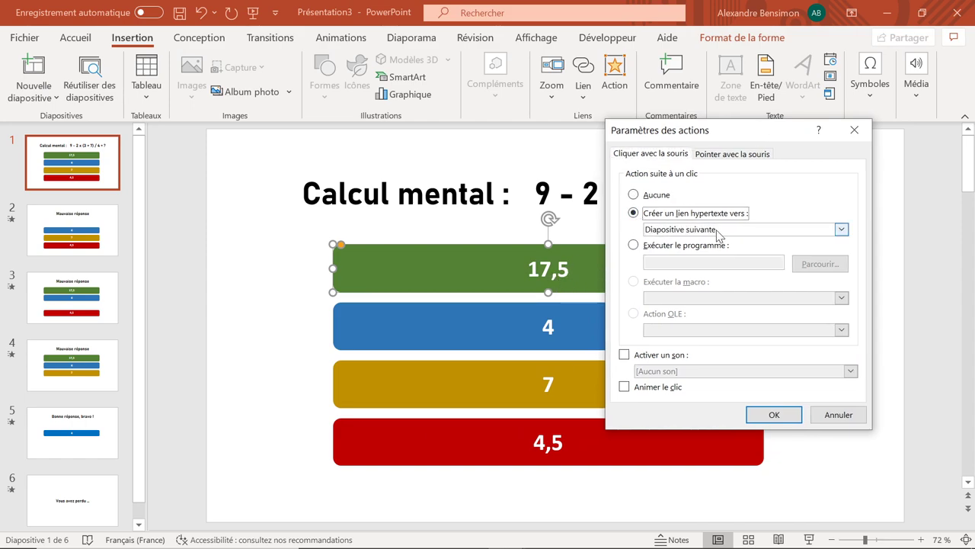
click(91, 238)
click(674, 229)
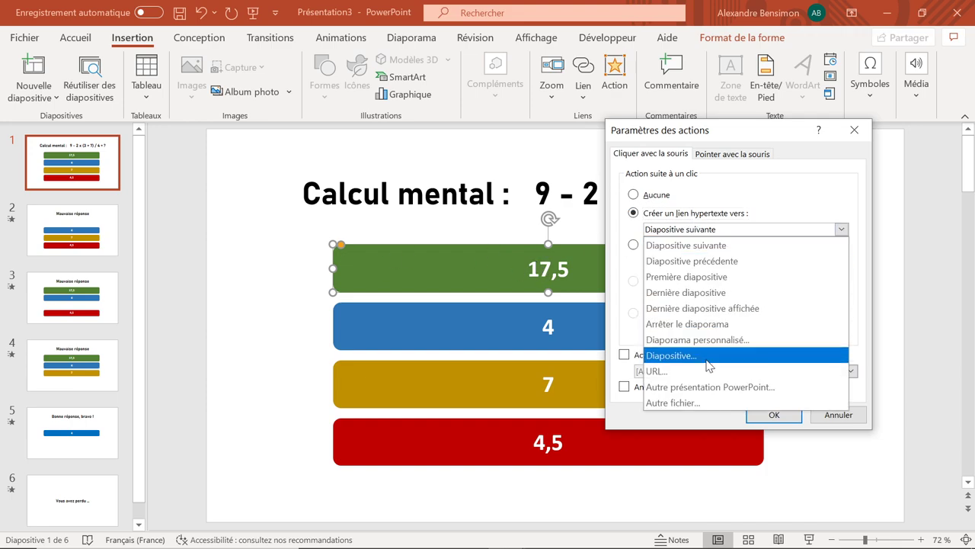
click(678, 355)
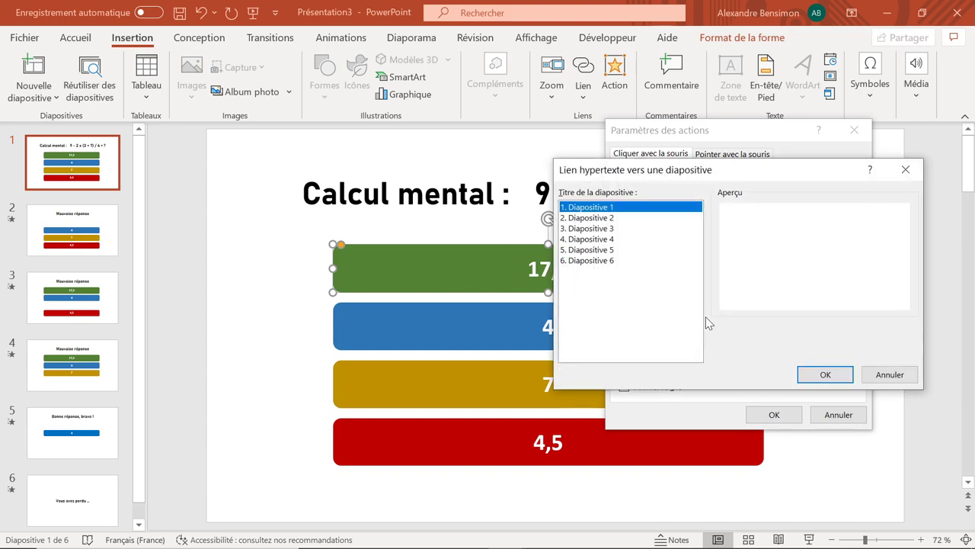
click(609, 218)
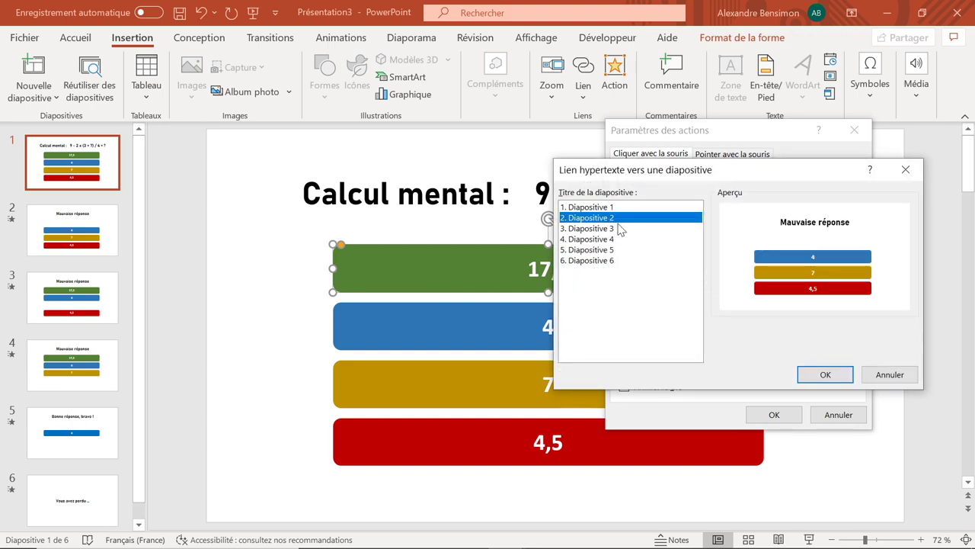
click(825, 374)
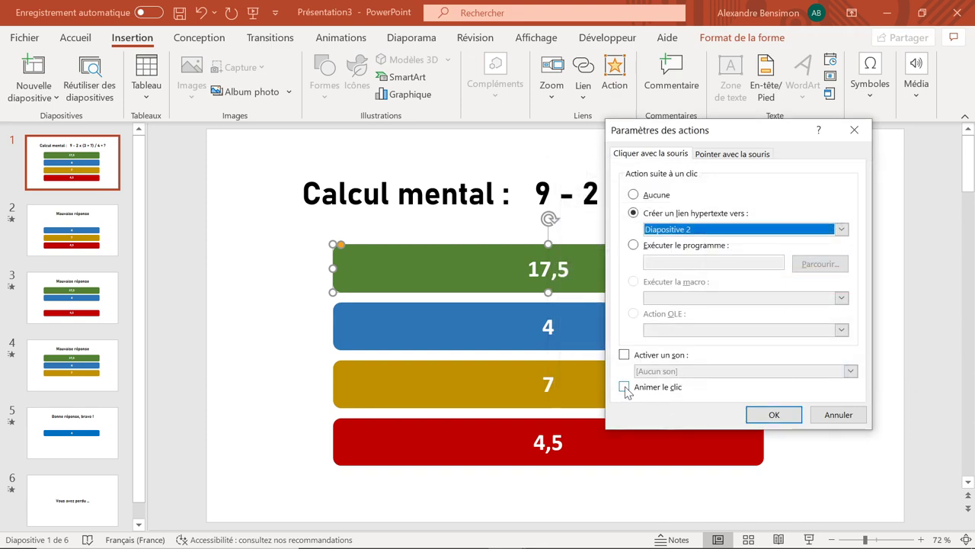
- Add the Roulement de tambour click sound and hover highlighting, with click highlighting turned off
click(624, 386)
click(626, 355)
click(691, 371)
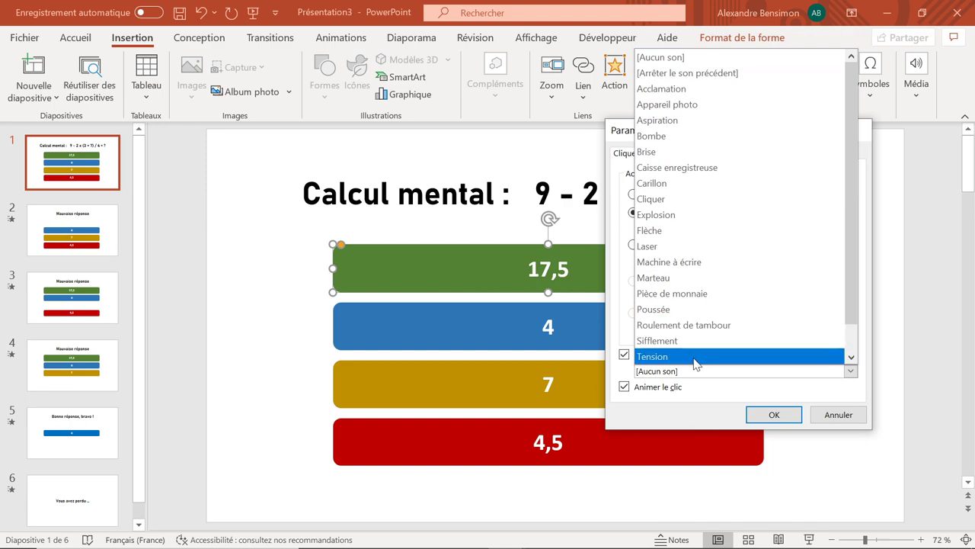
scroll(697, 335, down, 1)
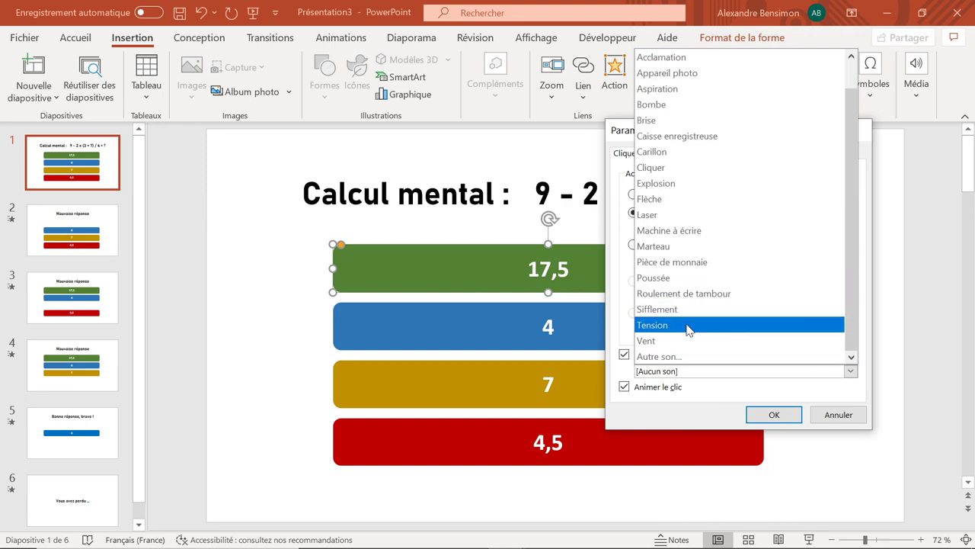
click(688, 295)
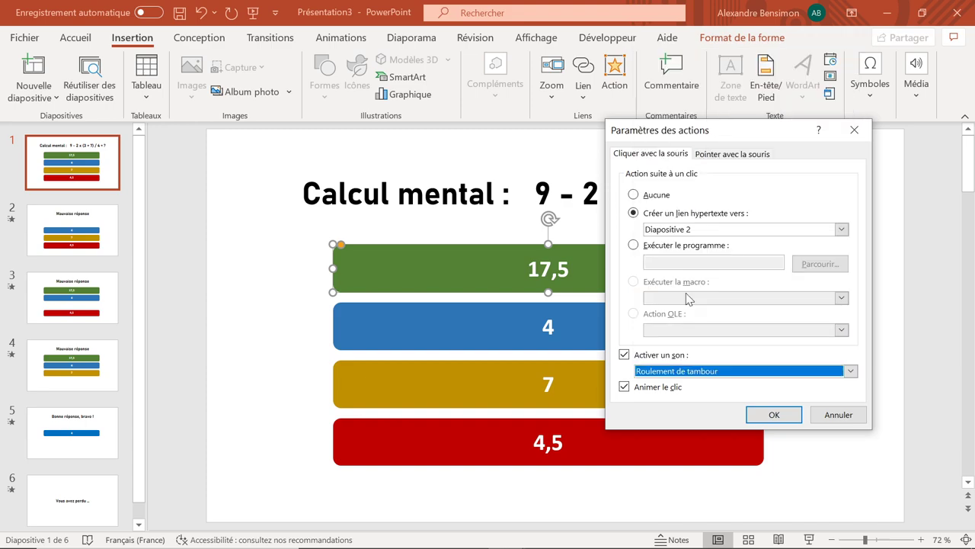
click(729, 156)
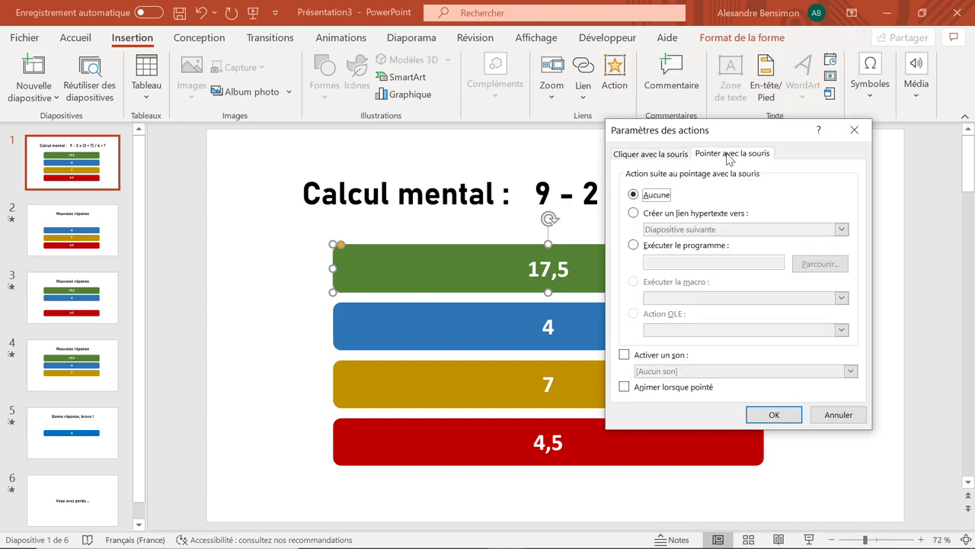
click(625, 387)
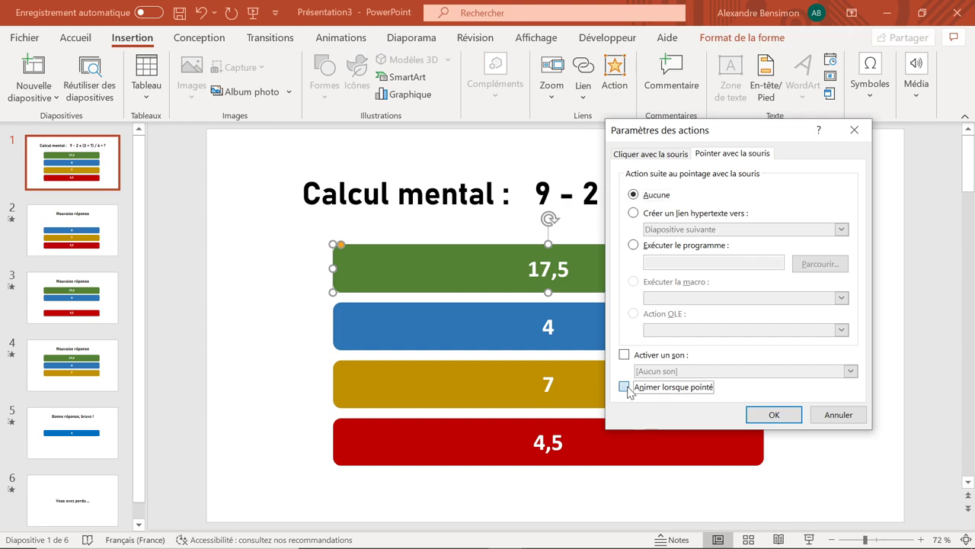
click(675, 155)
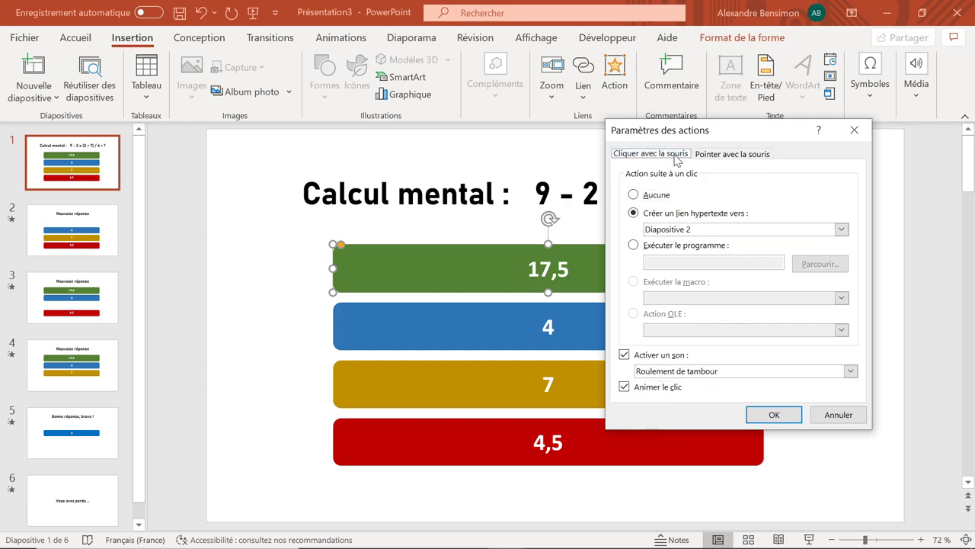
click(625, 387)
click(787, 424)
click(239, 289)
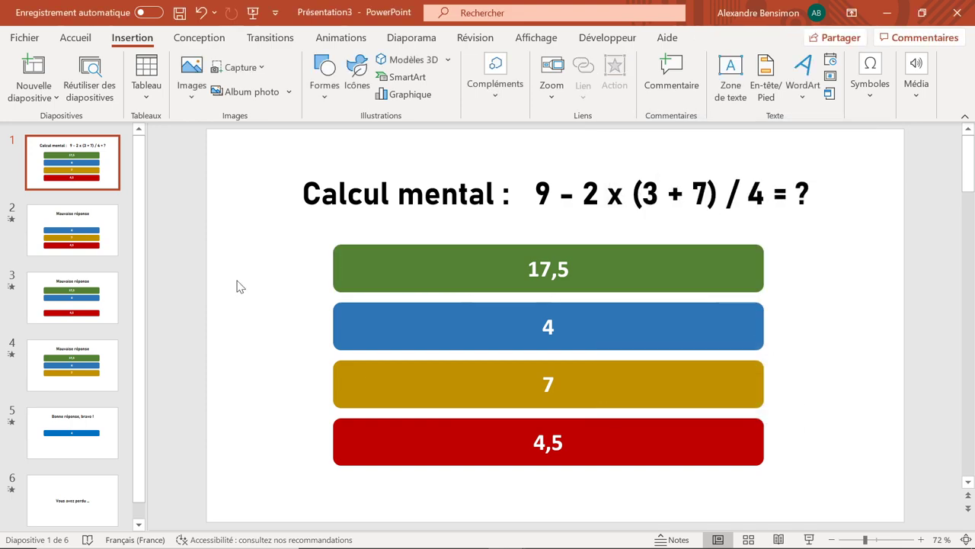
click(411, 37)
click(81, 89)
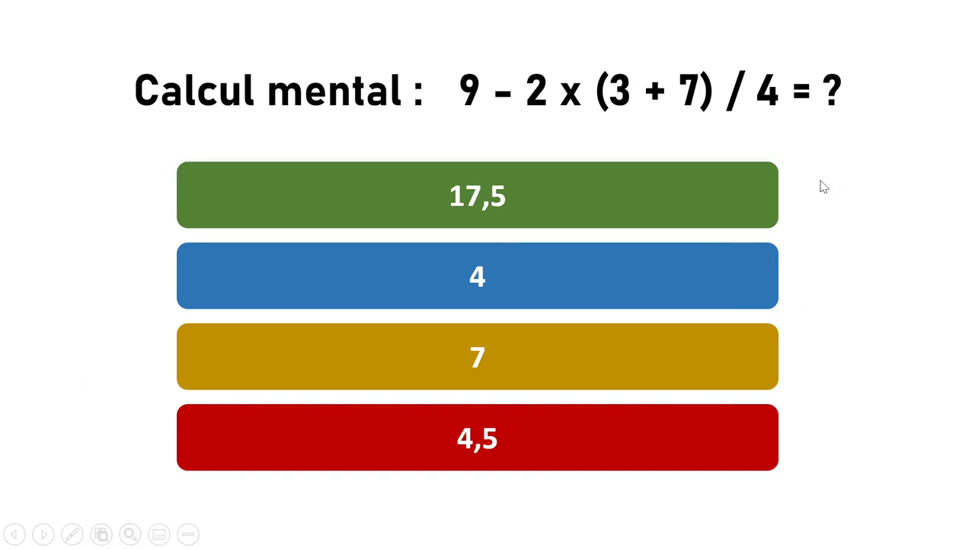
click(730, 203)
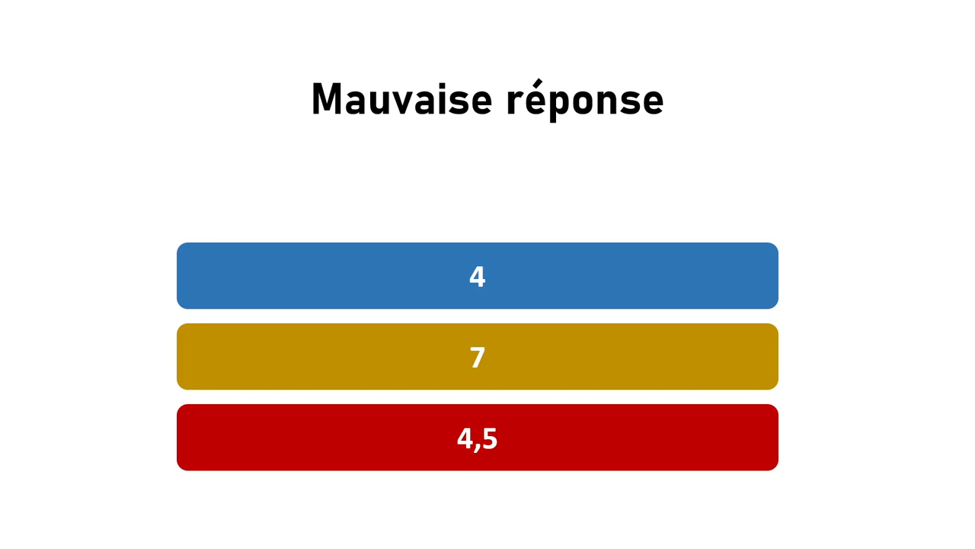
key(Escape)
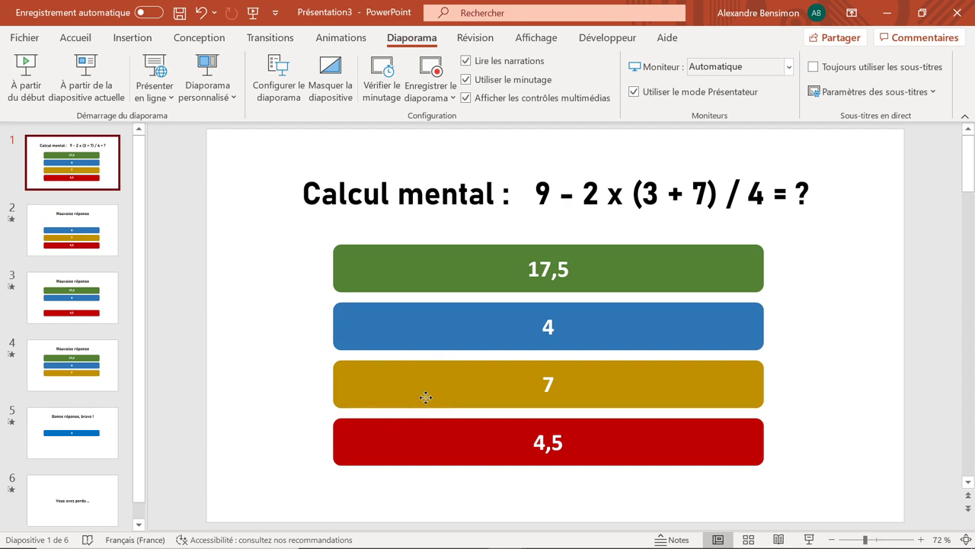
- Link the yellow 7 answer to Diapositive 3 with a click sound
click(425, 397)
click(132, 37)
click(614, 76)
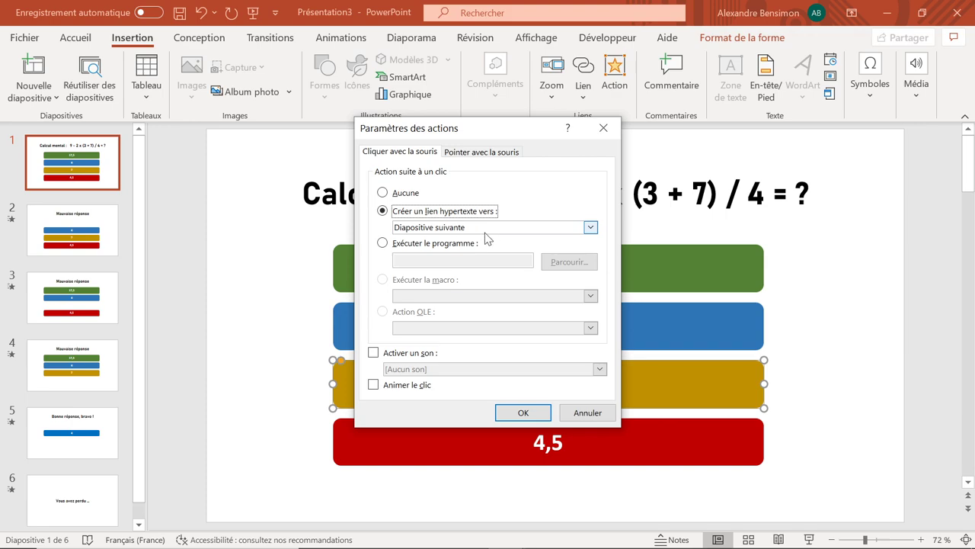
click(486, 228)
click(444, 352)
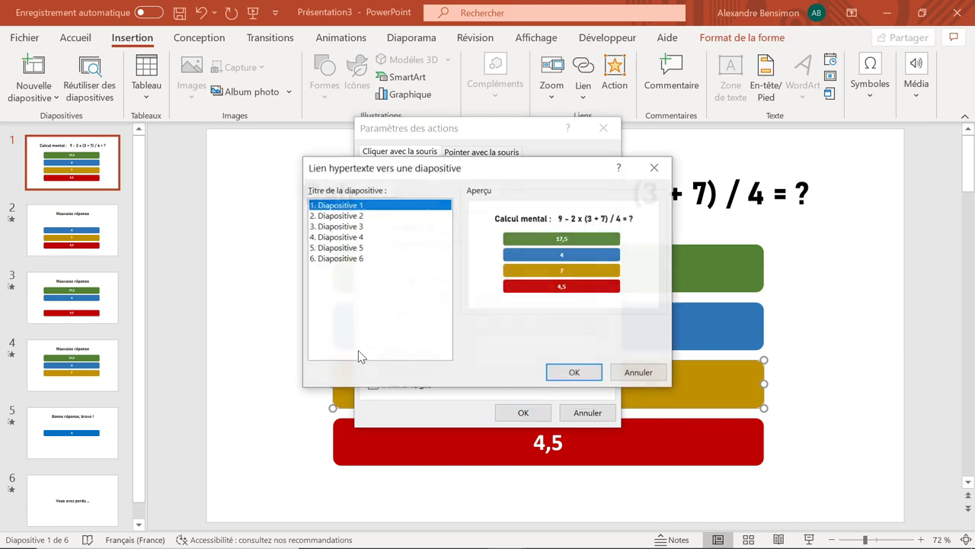
click(365, 227)
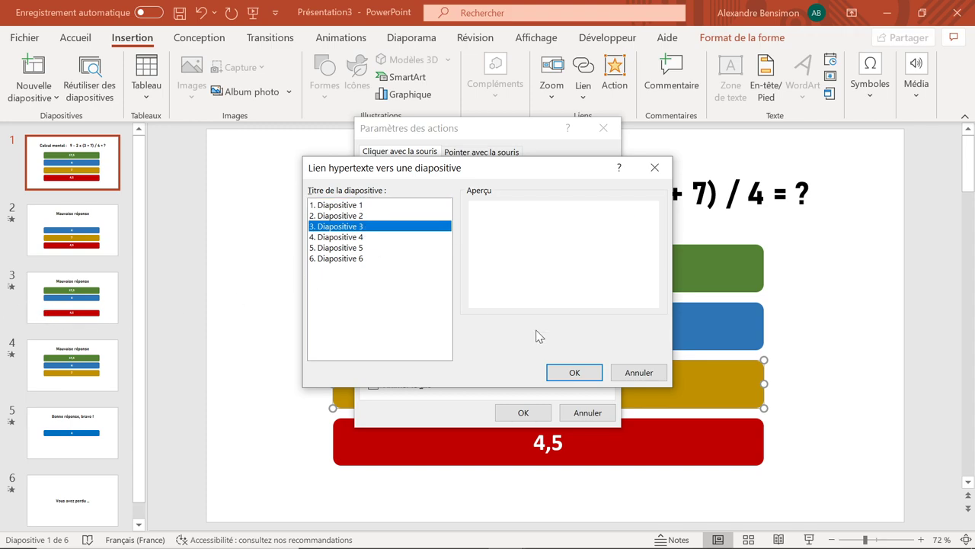
click(575, 372)
click(372, 352)
click(523, 412)
- Link the red 4,5 answer to Diapositive 4 with a click sound
click(457, 438)
click(615, 76)
click(383, 210)
click(590, 227)
click(420, 353)
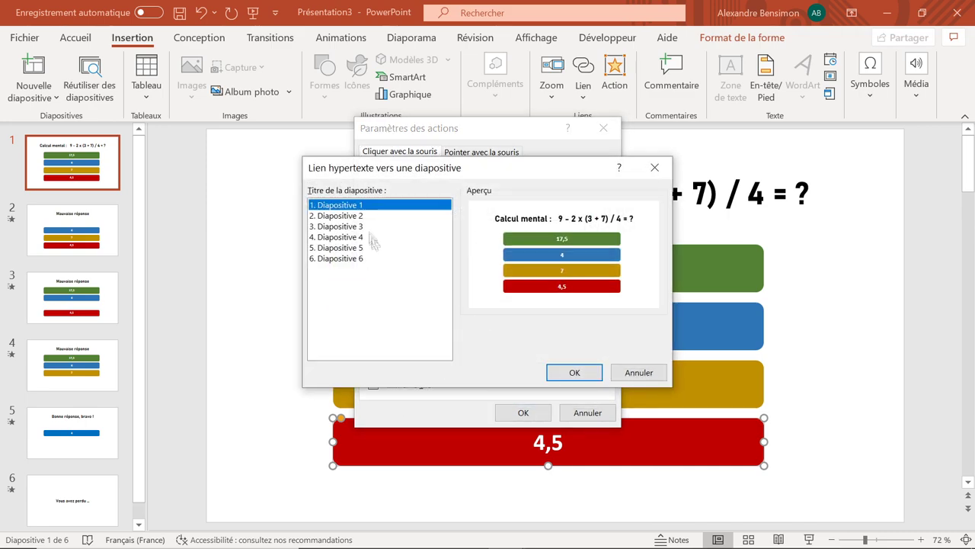
click(365, 237)
click(574, 372)
click(372, 352)
click(511, 412)
click(288, 318)
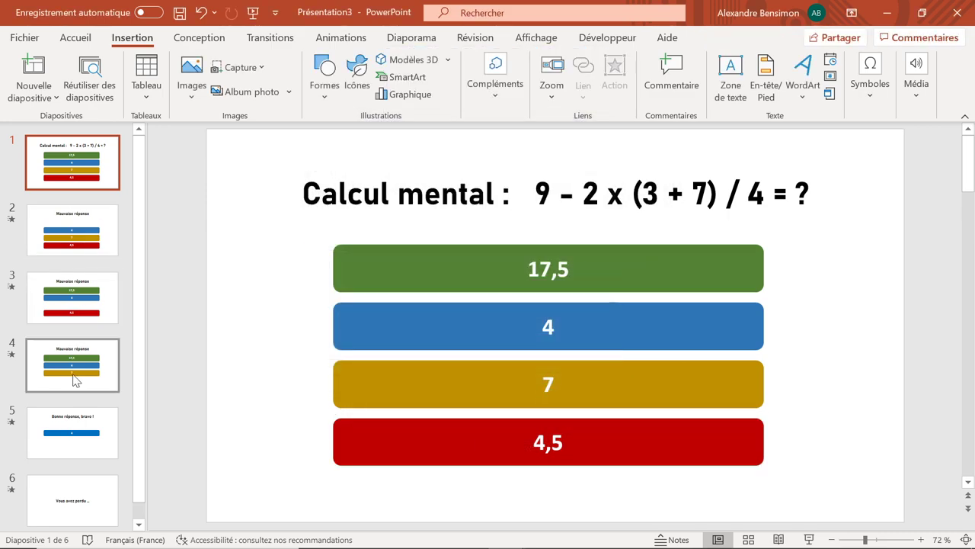
- Make the blue 4 answer a hyperlink to Diapositive 5
click(507, 320)
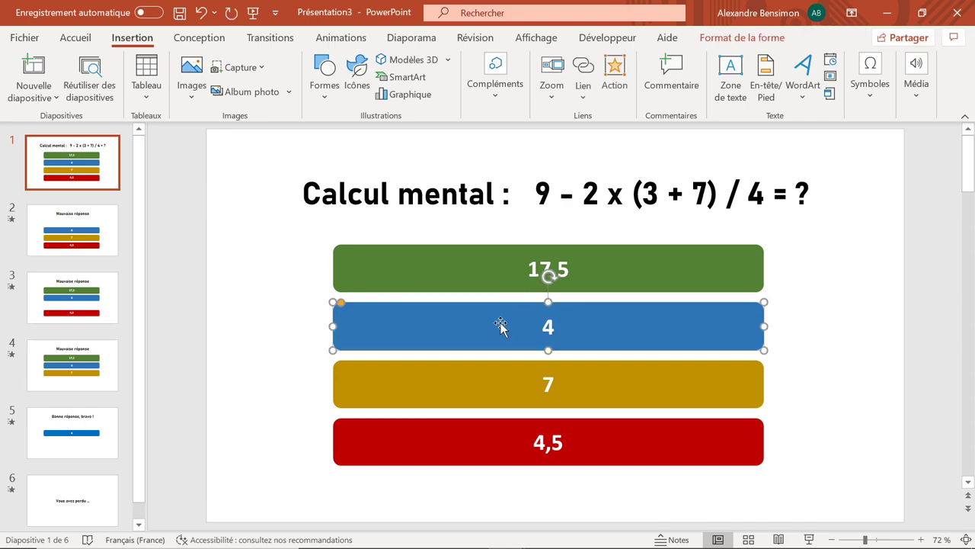
click(614, 72)
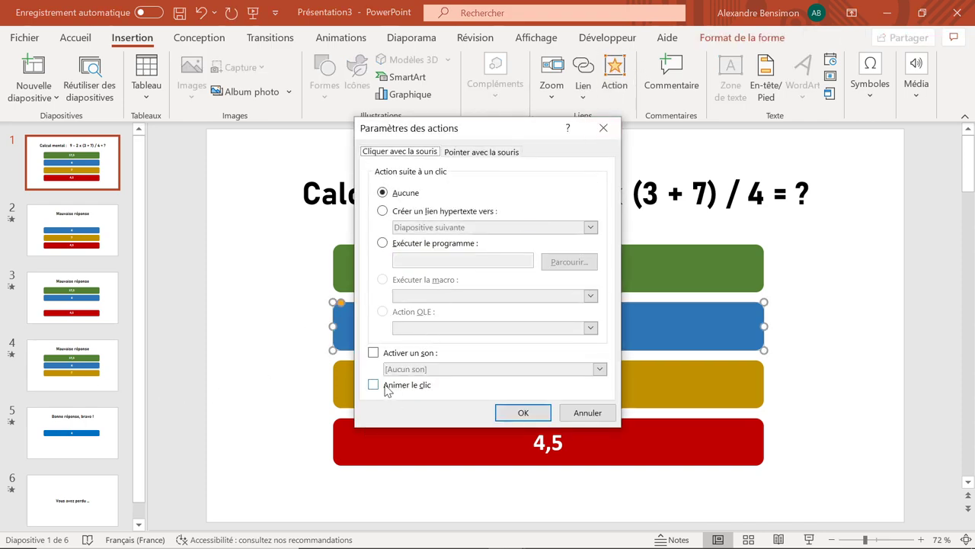
click(382, 210)
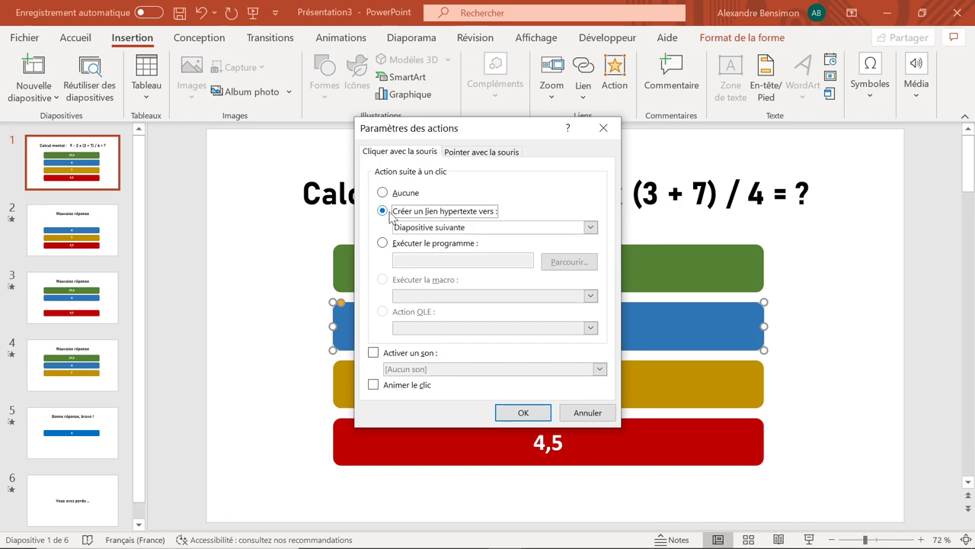
click(434, 227)
click(453, 353)
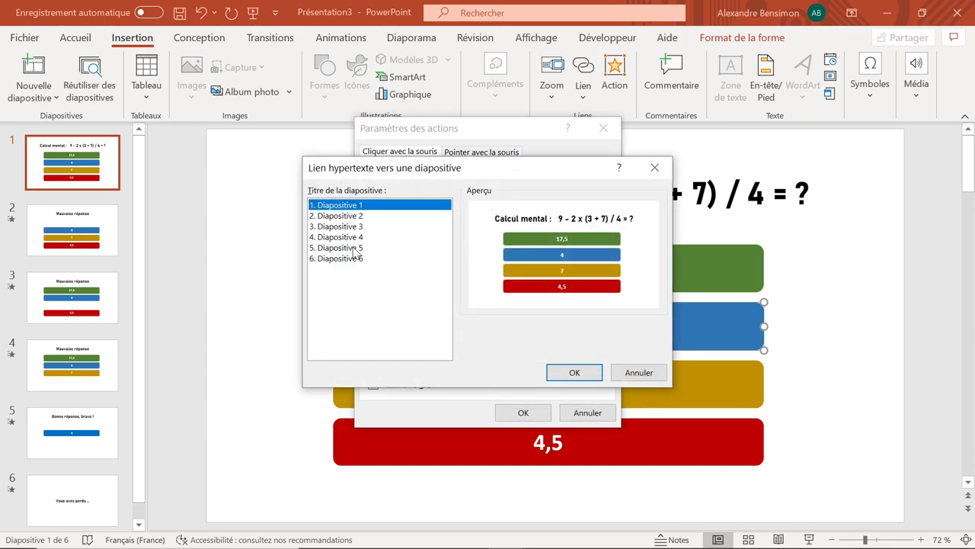
click(348, 247)
click(556, 374)
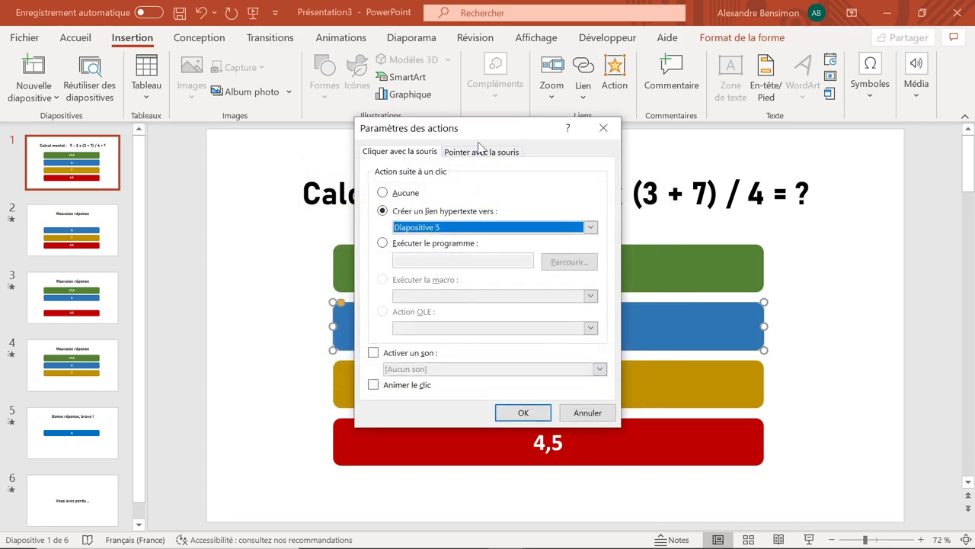
- Make the blue answer highlight on hover and play the Acclamation sound when clicked
click(480, 151)
click(373, 385)
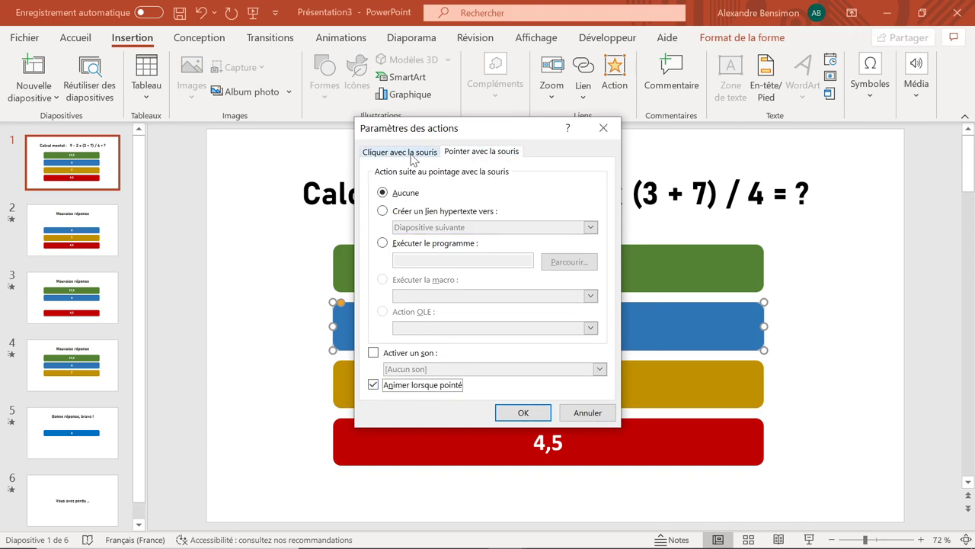
click(412, 153)
click(373, 354)
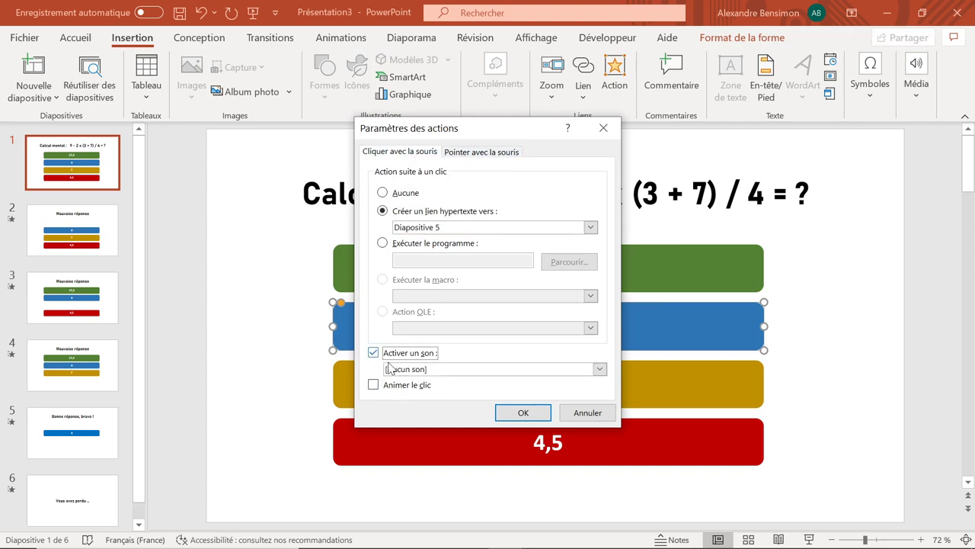
click(427, 371)
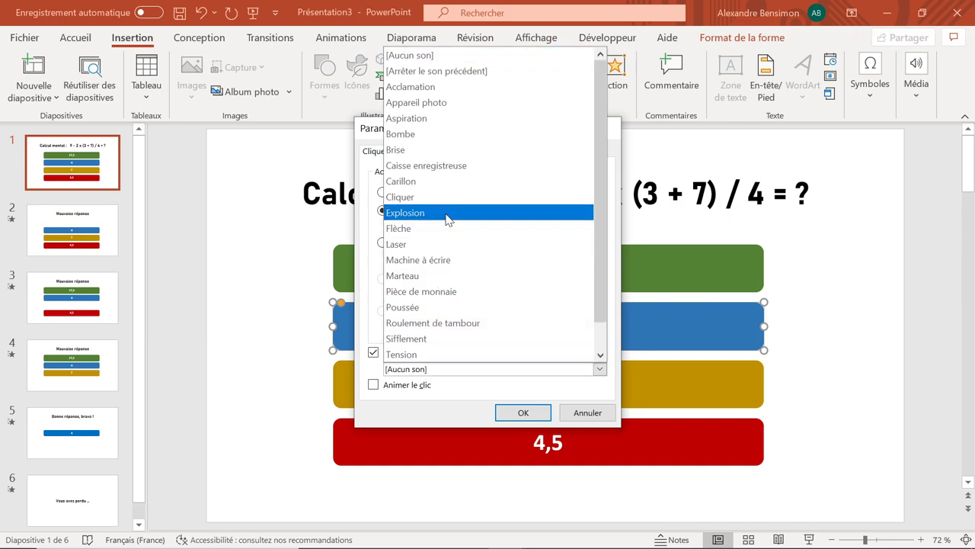
click(450, 88)
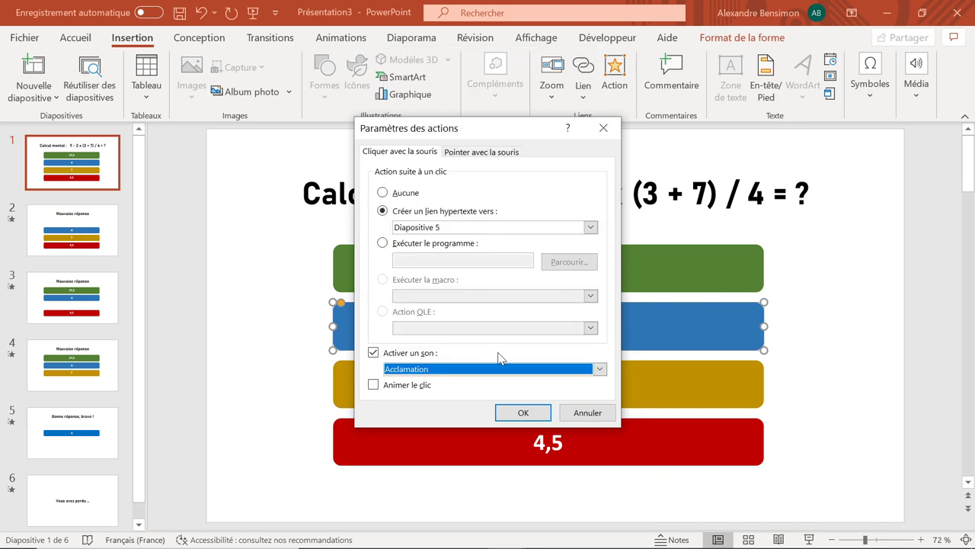
click(523, 413)
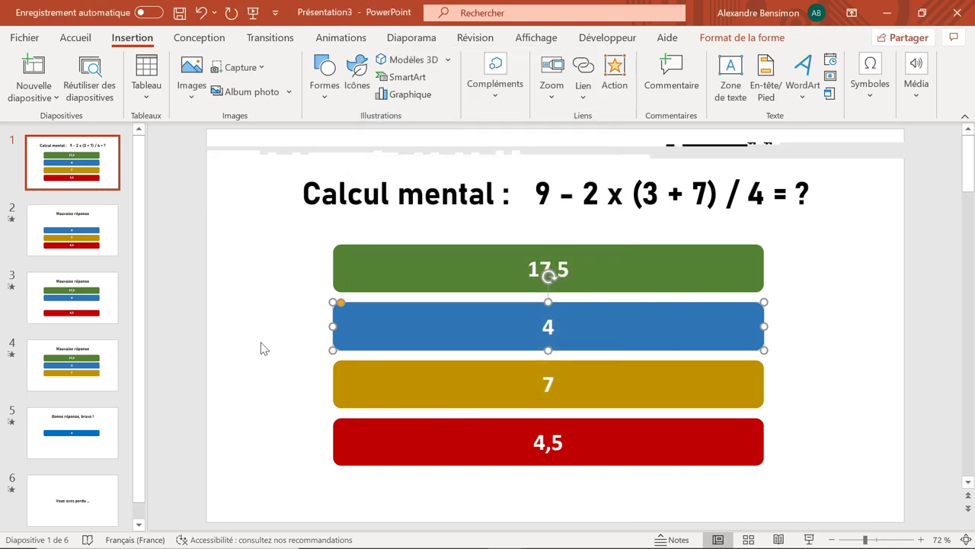
click(276, 317)
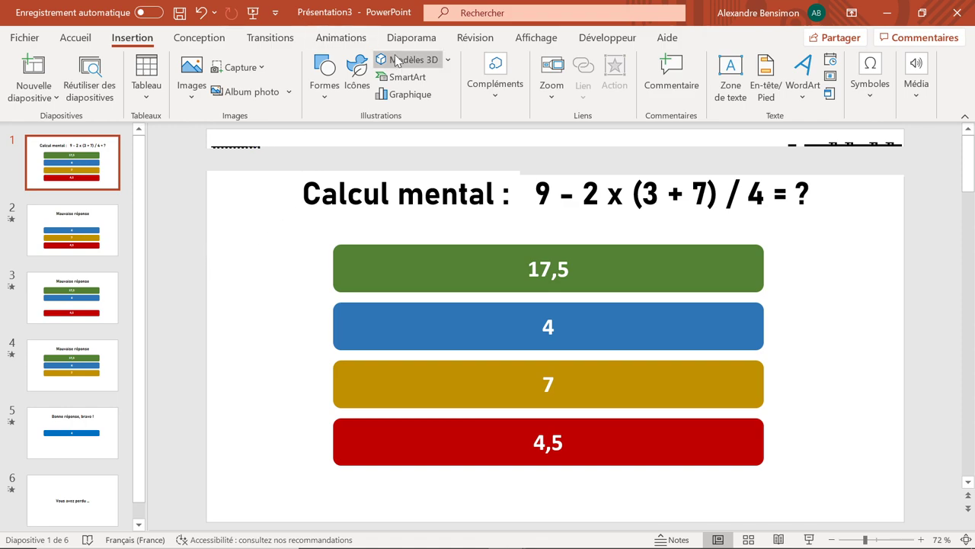
- Run the slideshow from the current slide, trying green 17,5, red 4,5, then blue 4, and exit
click(419, 42)
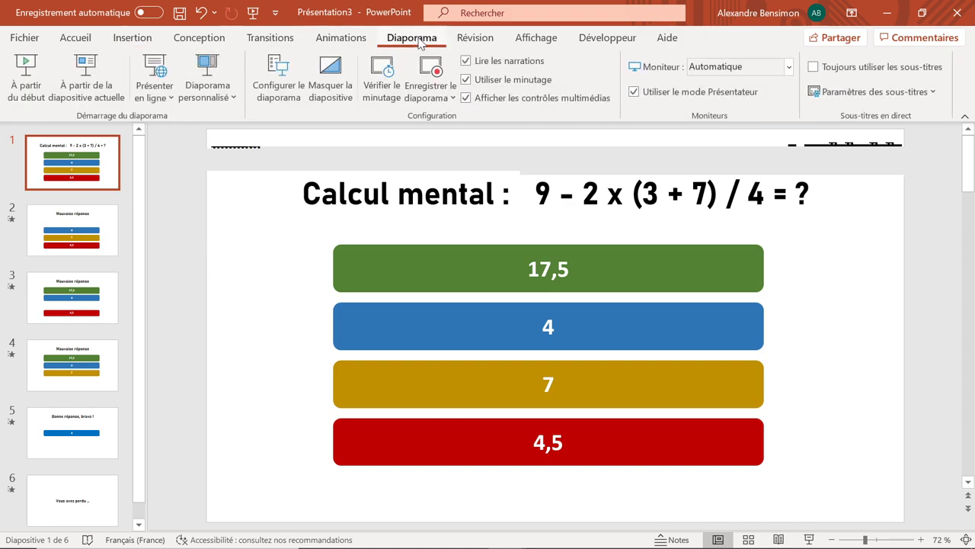
click(118, 91)
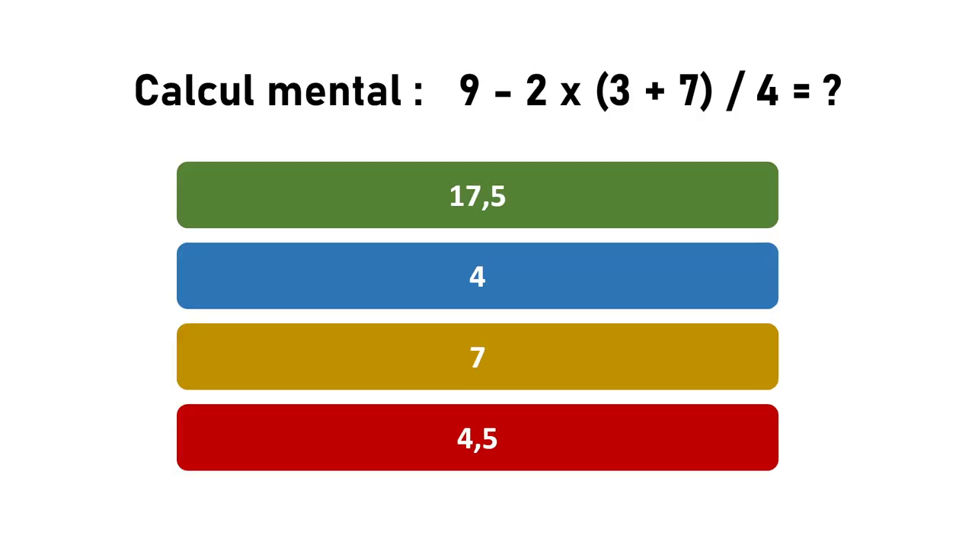
click(399, 183)
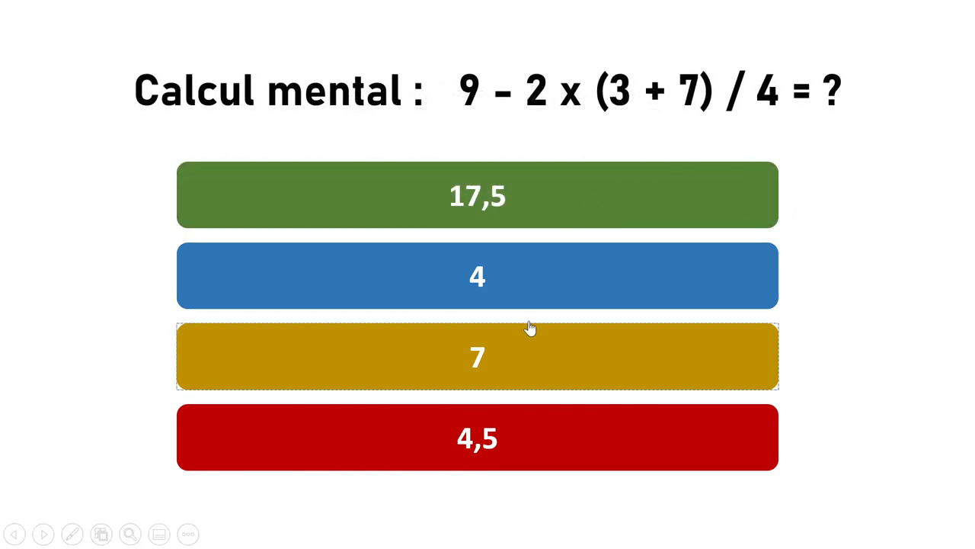
click(529, 439)
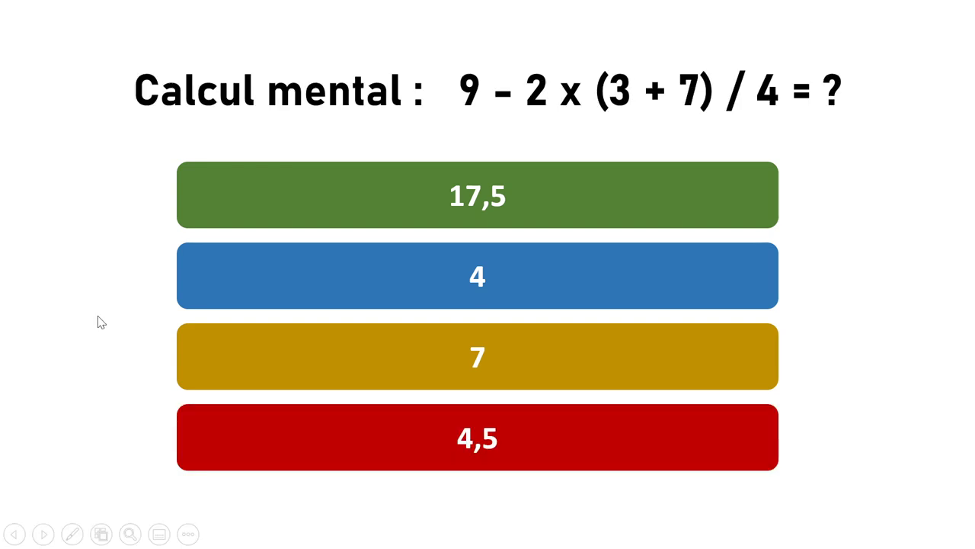
click(276, 272)
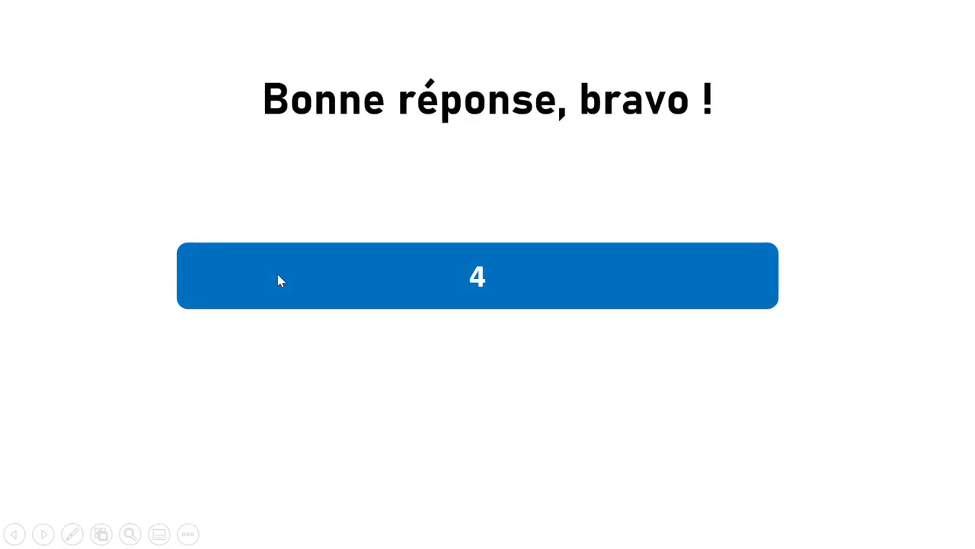
key(Escape)
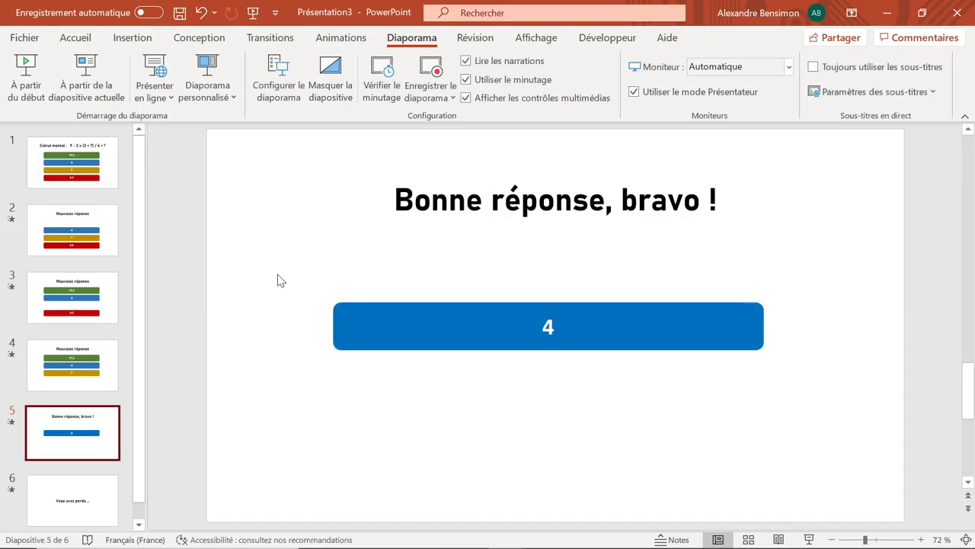
- Lower the volume, browse slides 1–4 and 6, then select slide 2's yellow 7 answer
key(XF86AudioLowerVolume)
click(78, 182)
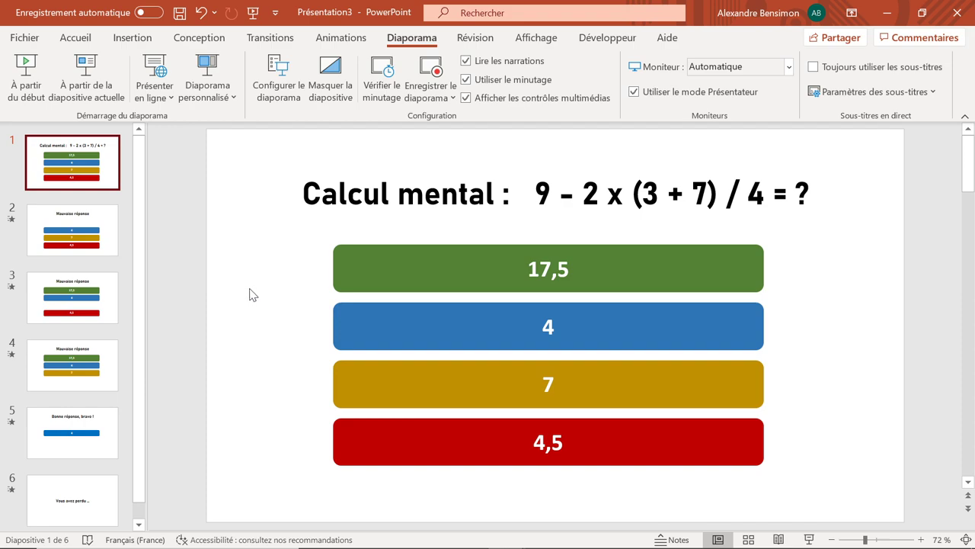
click(92, 238)
click(91, 297)
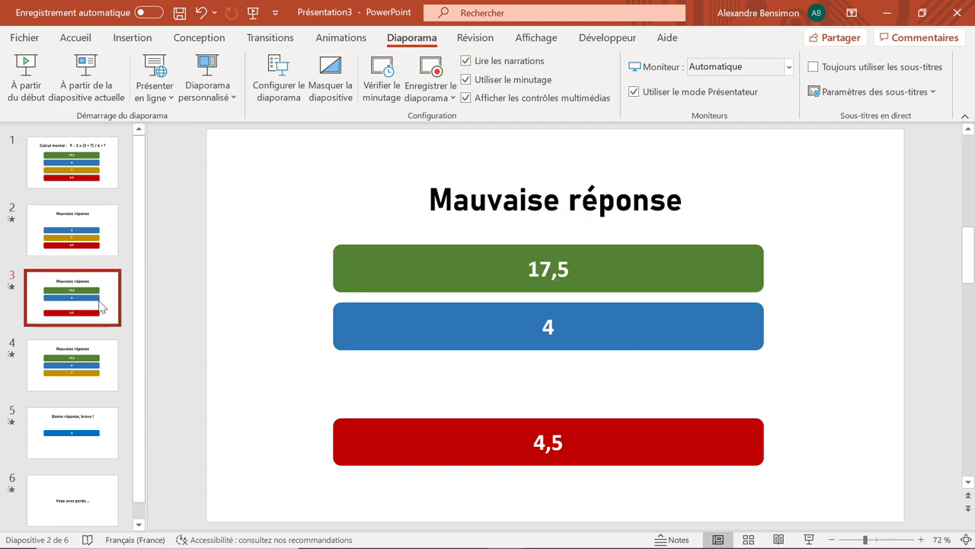
click(84, 393)
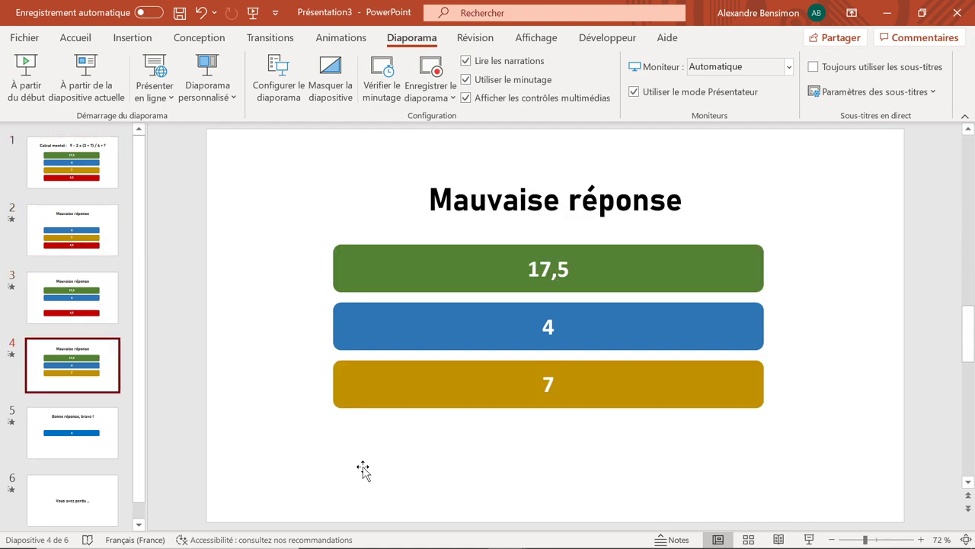
click(82, 476)
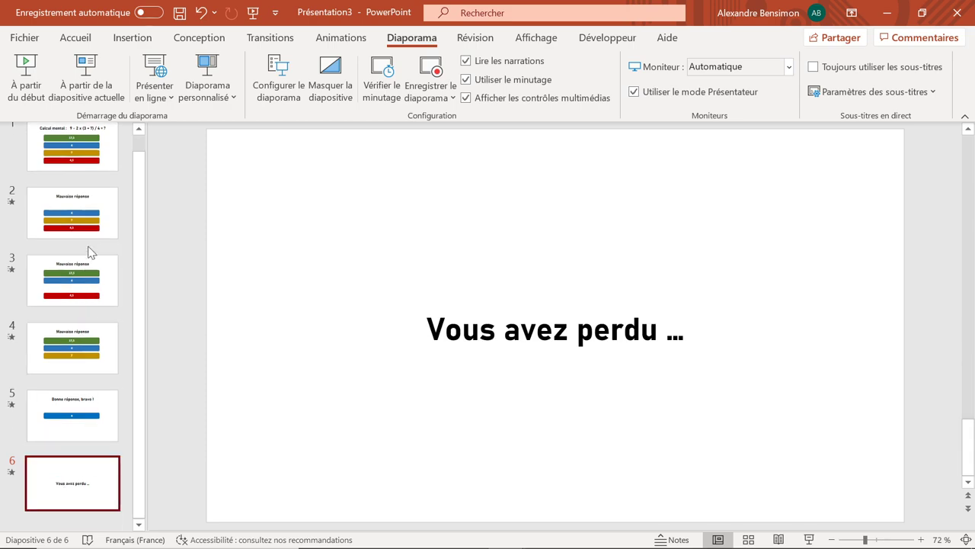
click(92, 231)
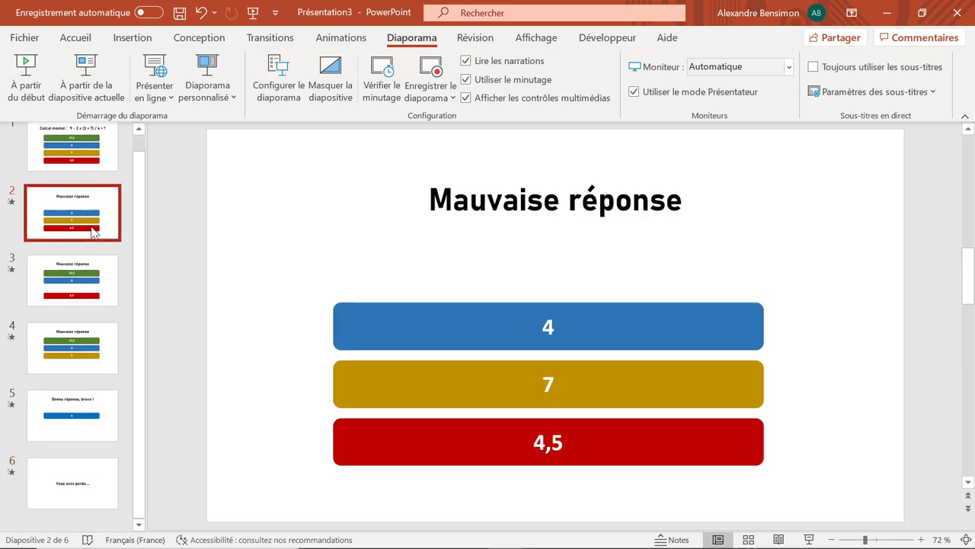
click(375, 387)
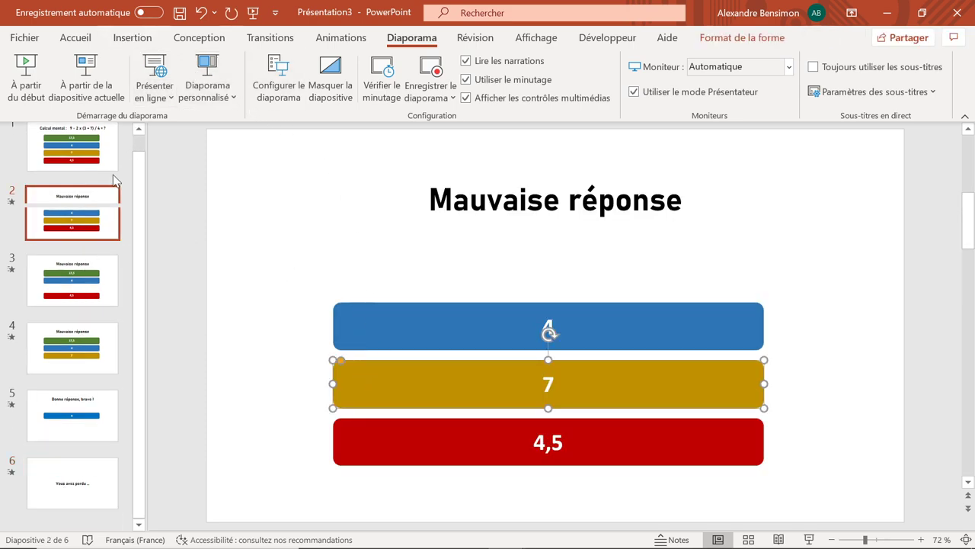
click(141, 42)
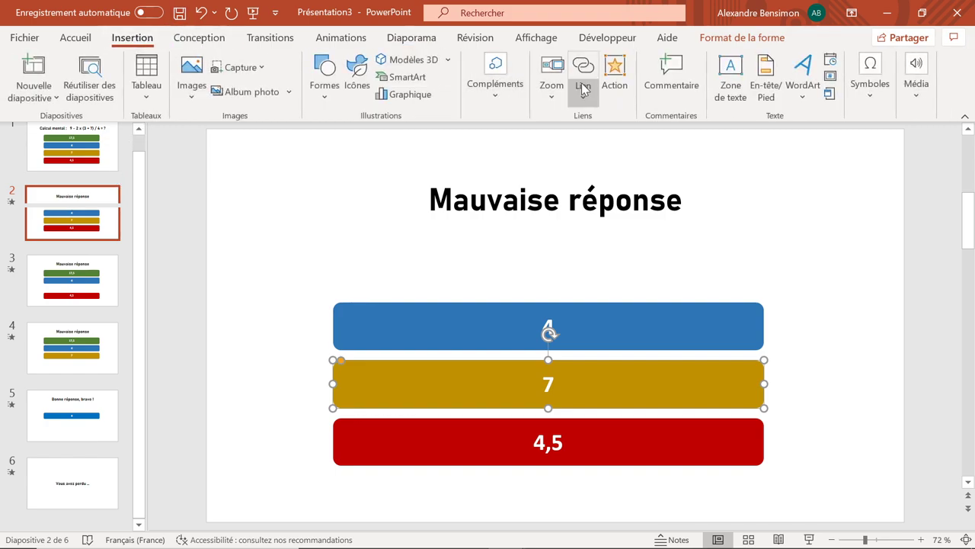
- Link slide 2's yellow 7 answer to Diapositive 6 and make it highlight on hover
click(615, 76)
click(397, 214)
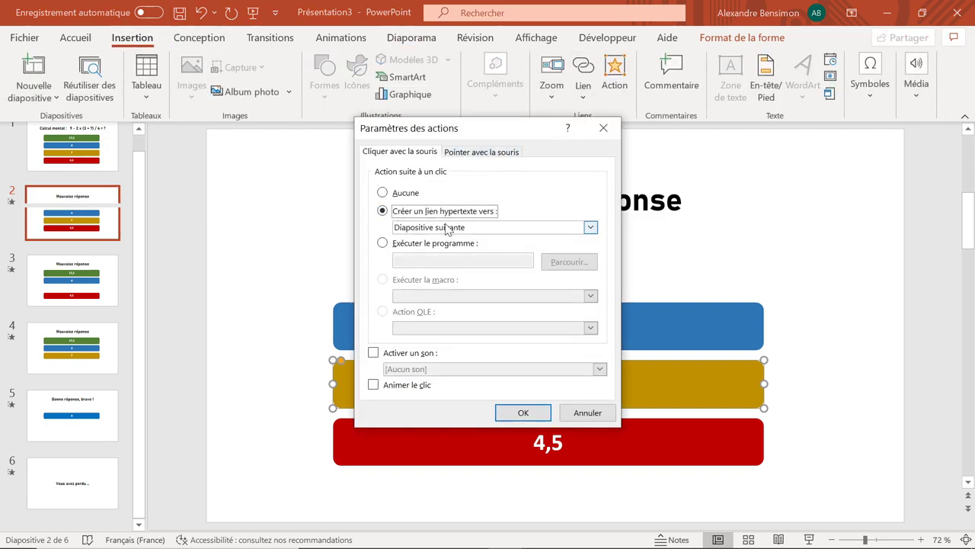
click(471, 227)
click(434, 353)
click(355, 259)
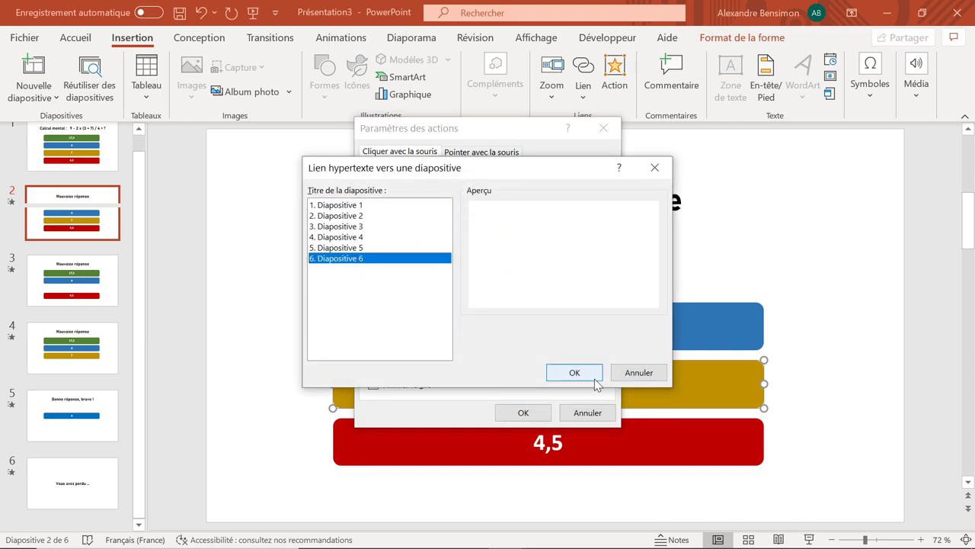
click(593, 377)
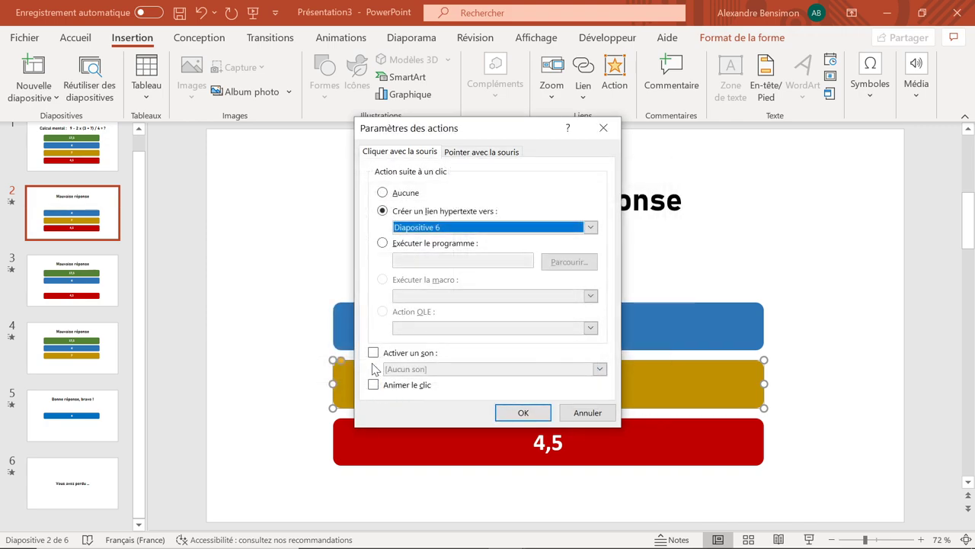
click(492, 154)
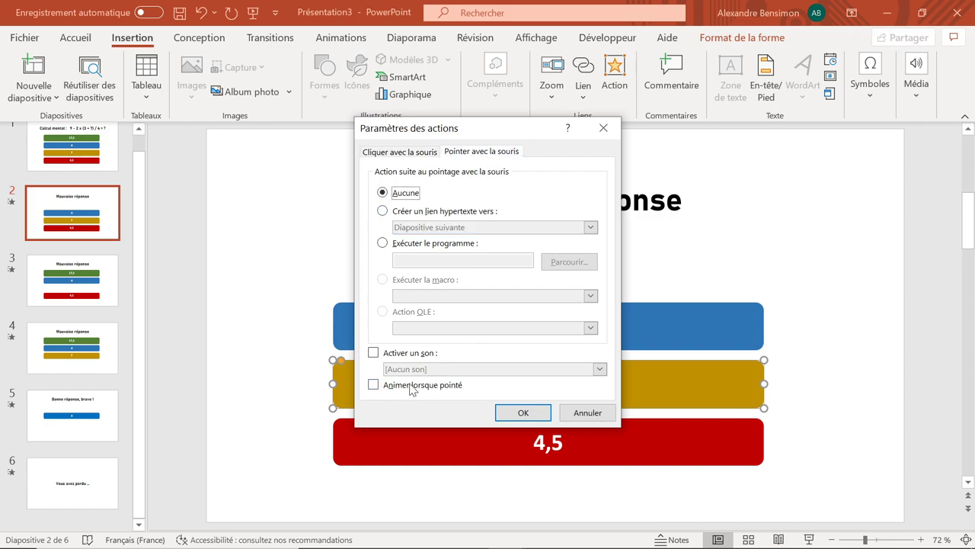
click(373, 386)
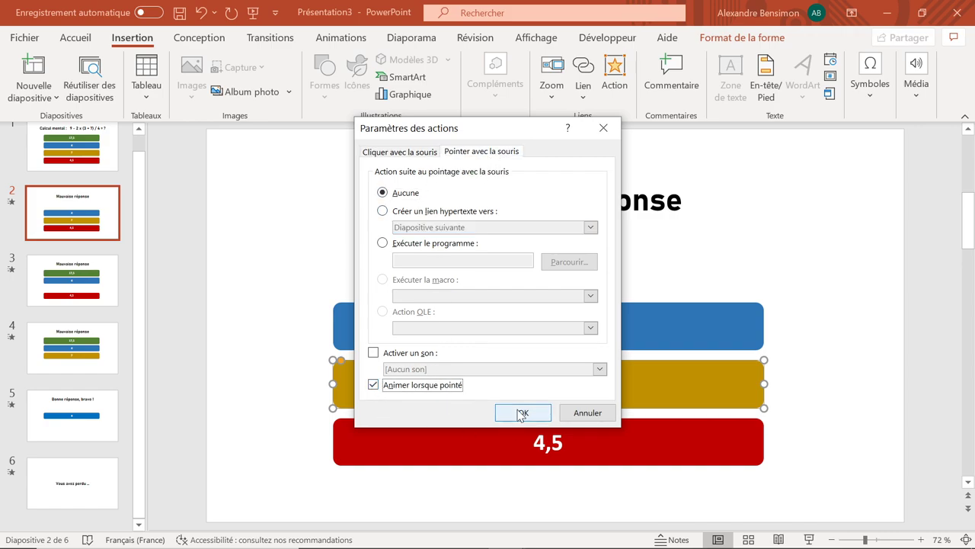
click(522, 413)
- Open the action settings of slide 2's red 4,5 answer, then return to the question slide
click(435, 449)
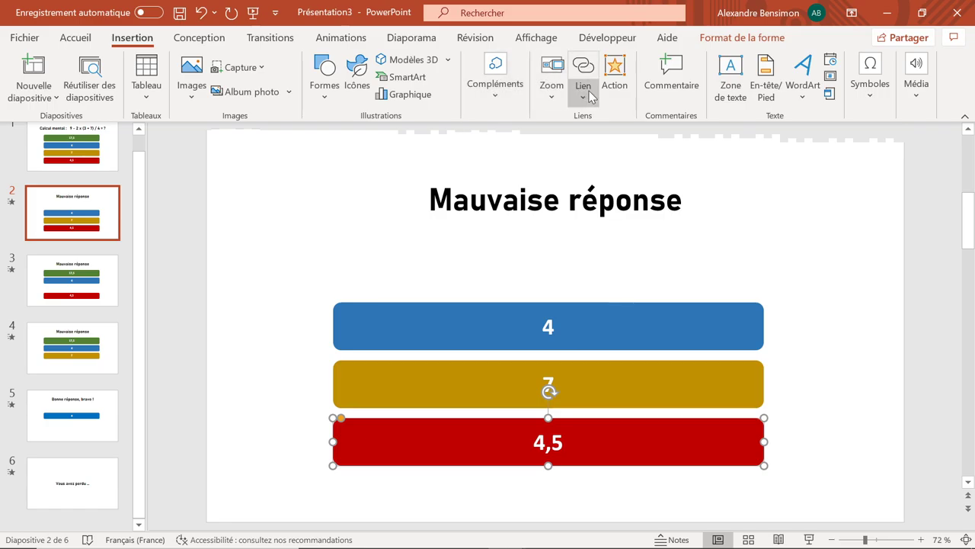
click(614, 86)
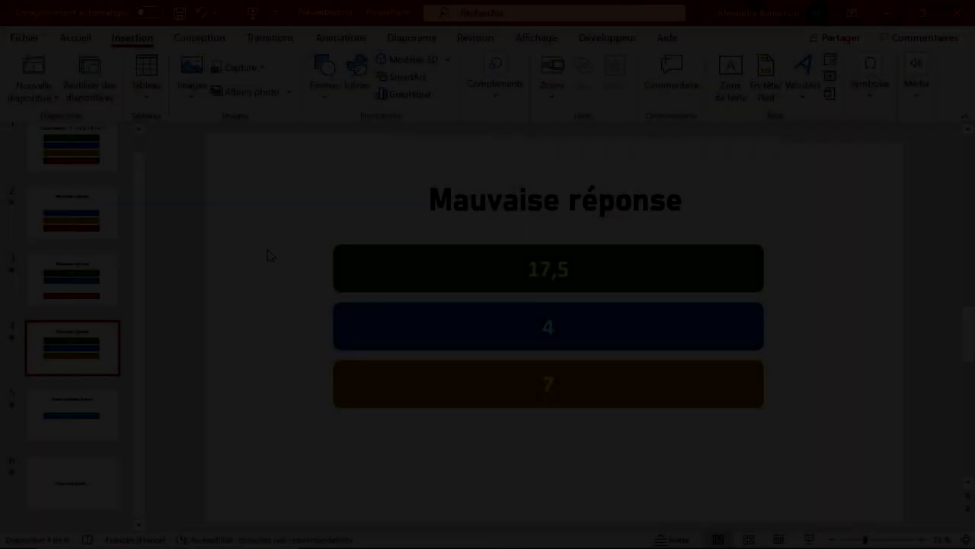
click(69, 156)
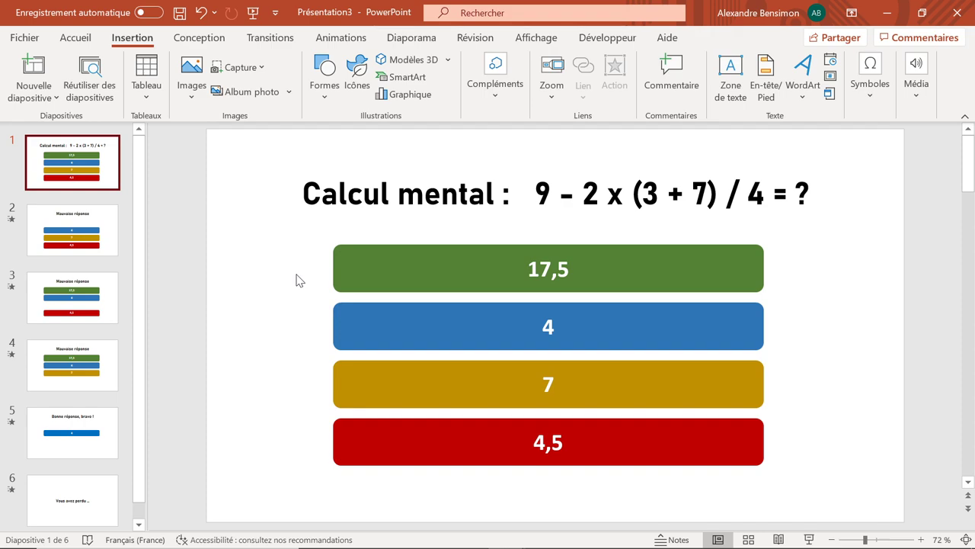
- Play the show from slide 1, choosing 4,5 then 7 to reach 'Vous avez perdu ...', then exit
click(407, 38)
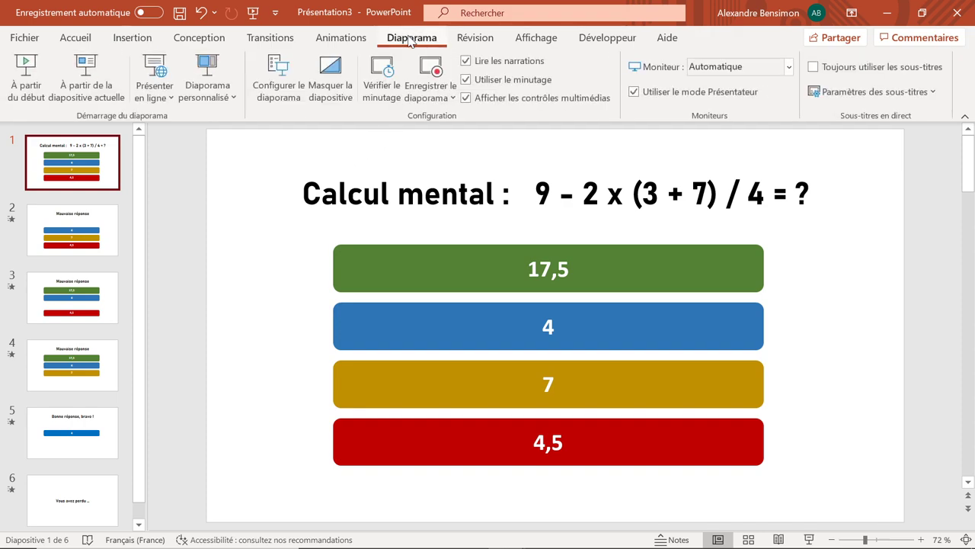
click(120, 95)
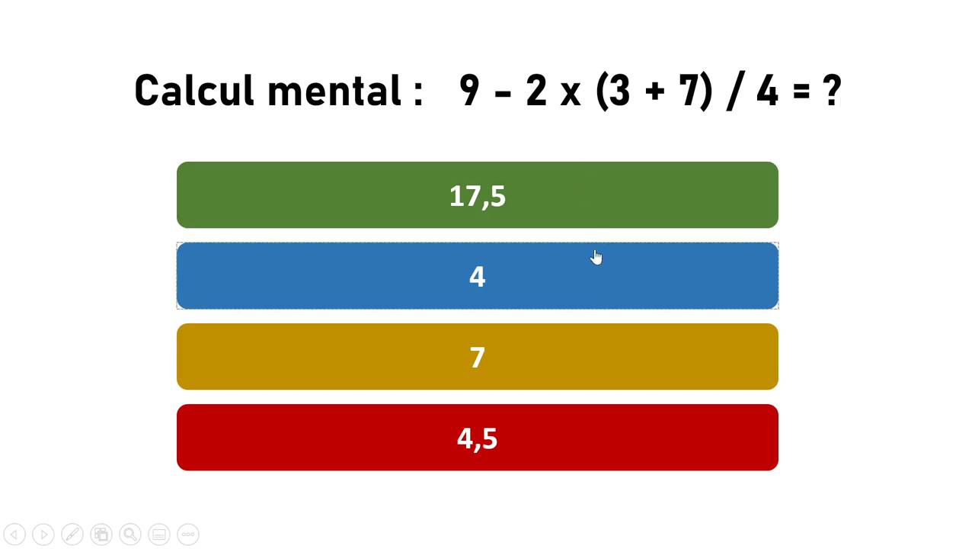
click(583, 438)
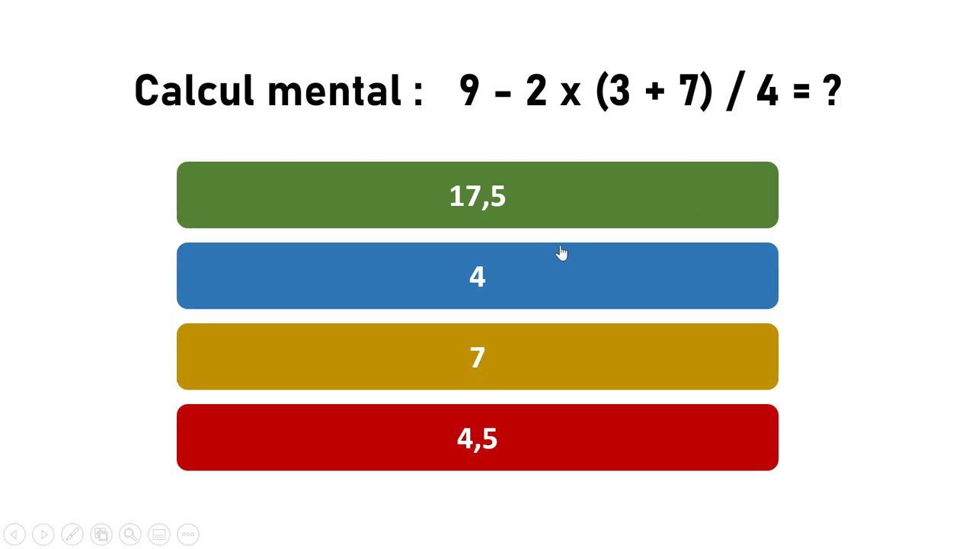
click(554, 443)
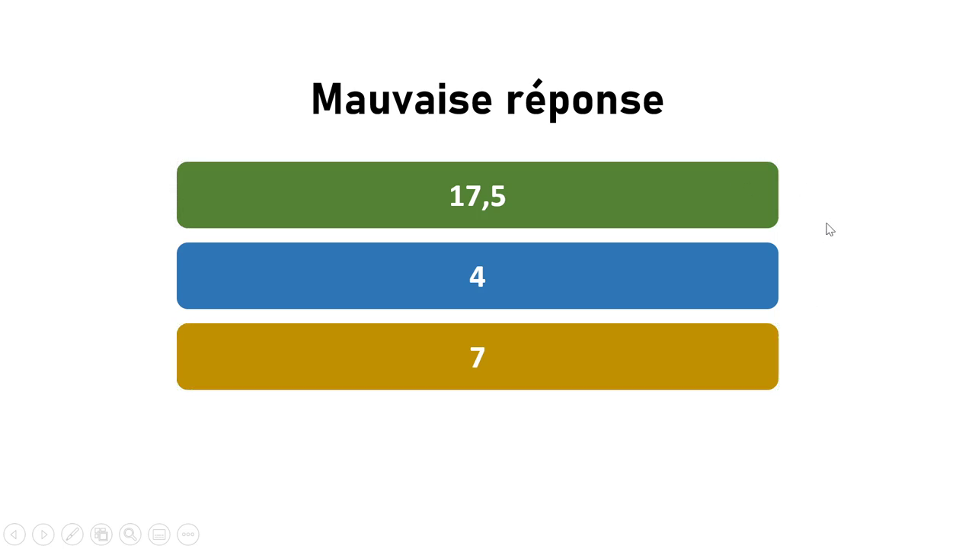
click(750, 219)
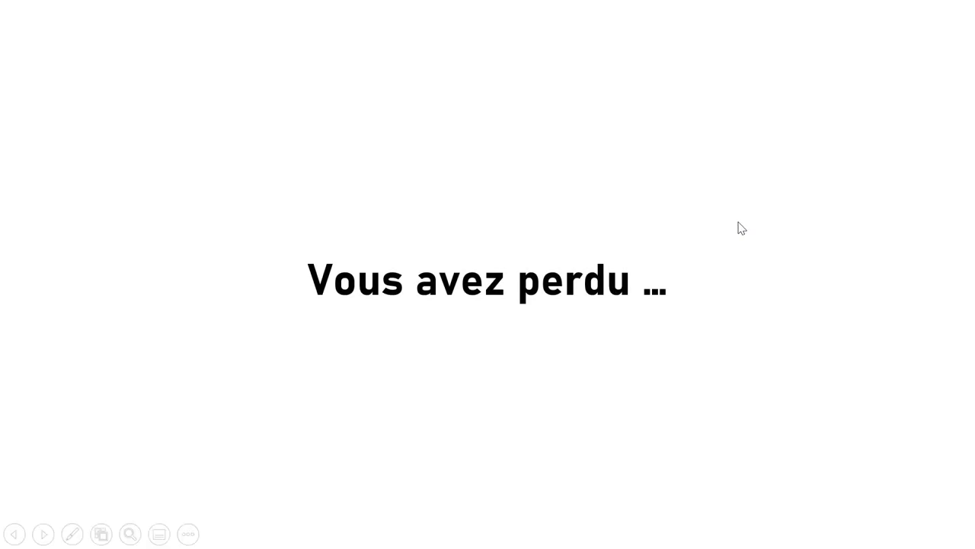
key(Escape)
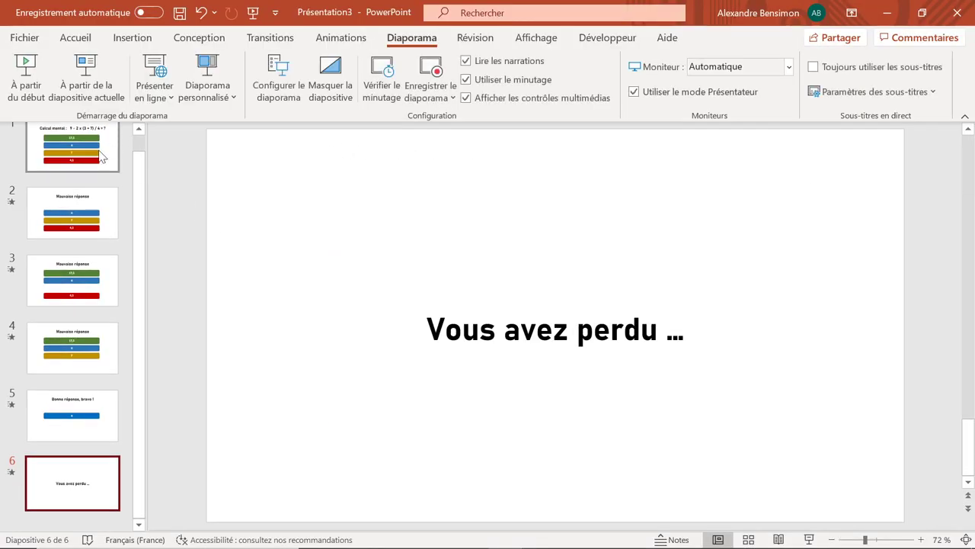
- Test the show from slide 1 answering 7 then 4, reaching 'Bonne réponse, bravo !'
click(100, 157)
click(99, 89)
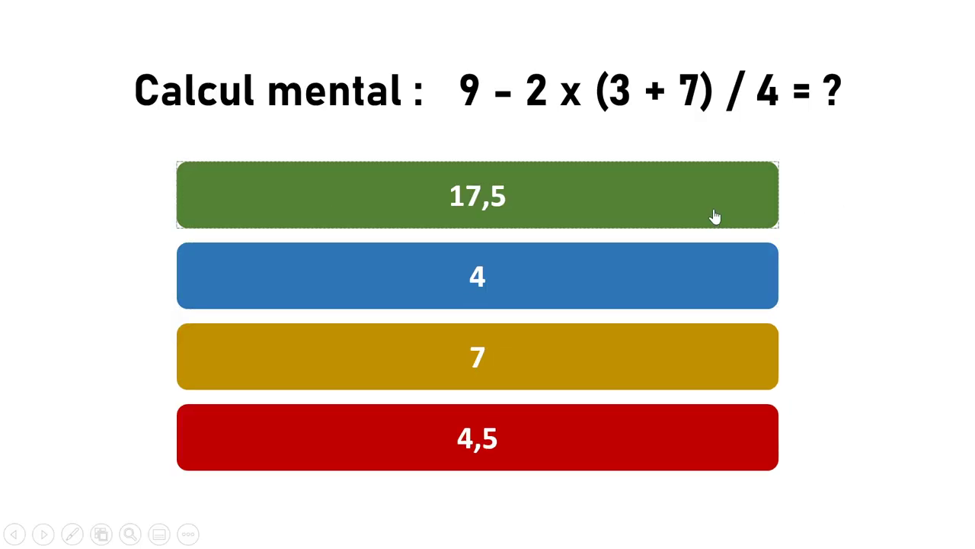
click(664, 368)
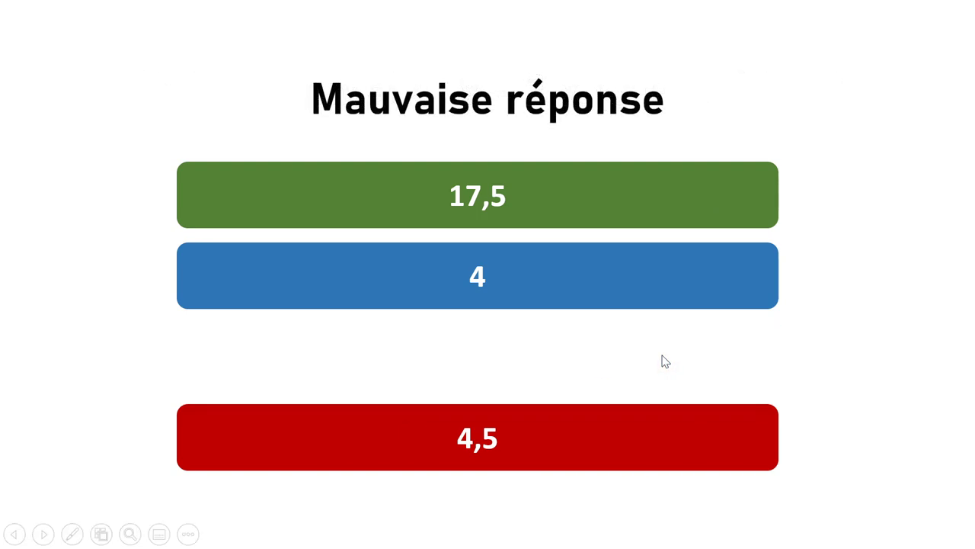
click(564, 288)
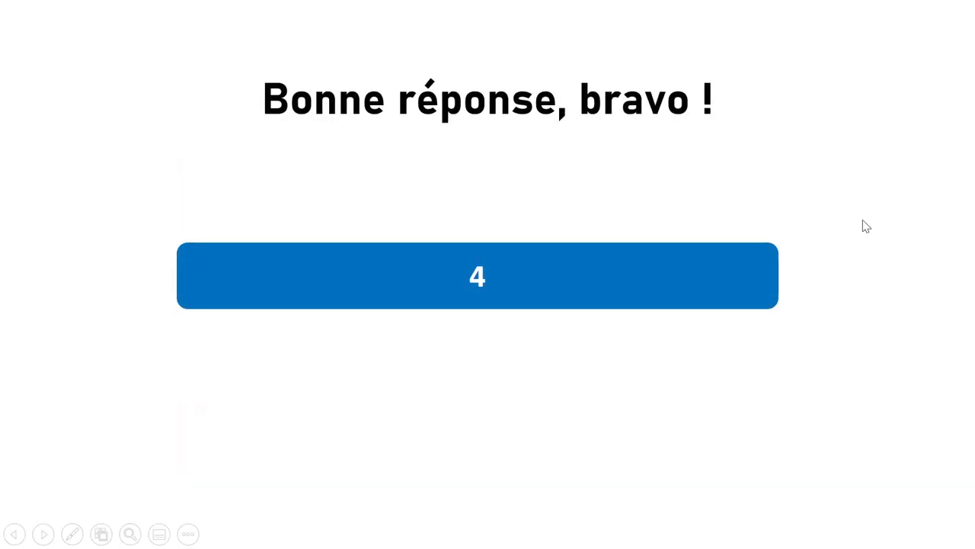
key(Escape)
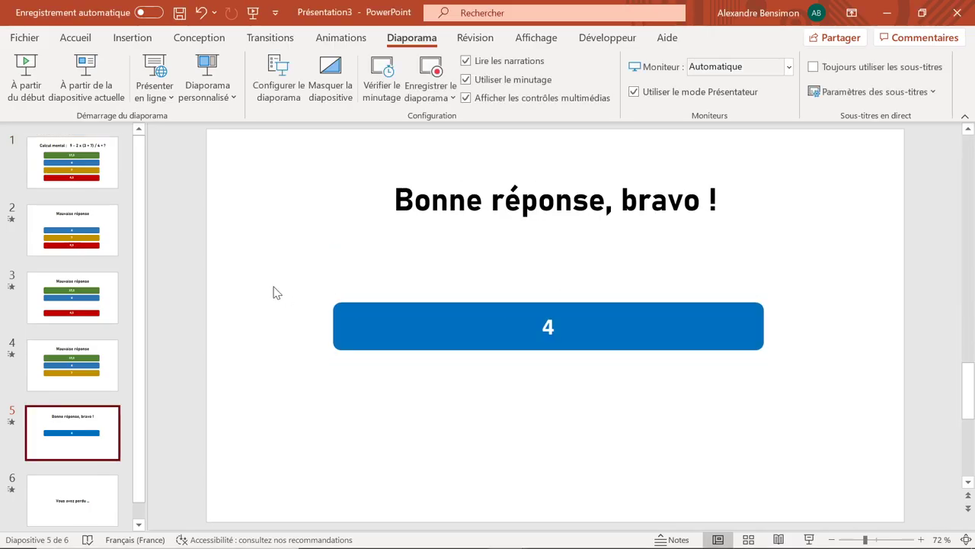
- Restart the show from the first slide, answer 4 directly, and exit
key(Home)
click(93, 86)
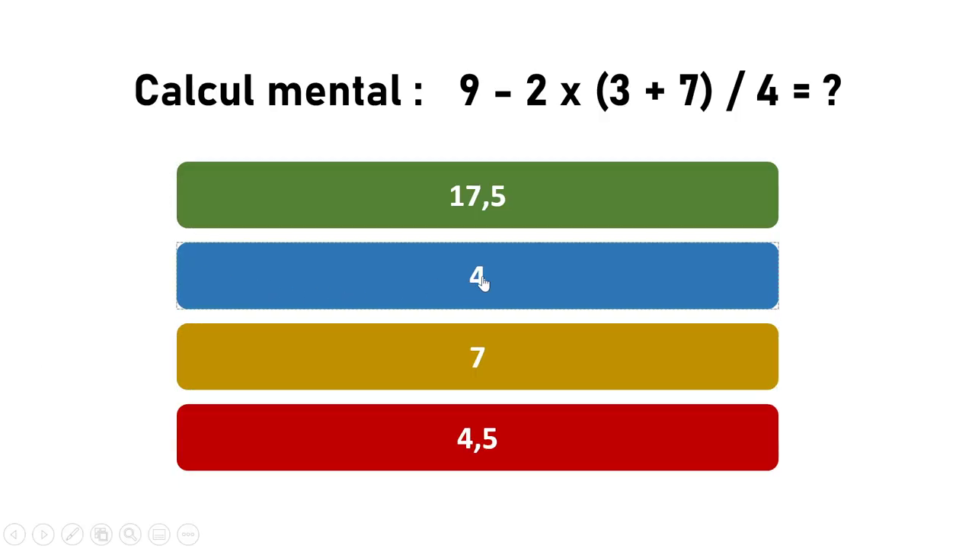
click(543, 277)
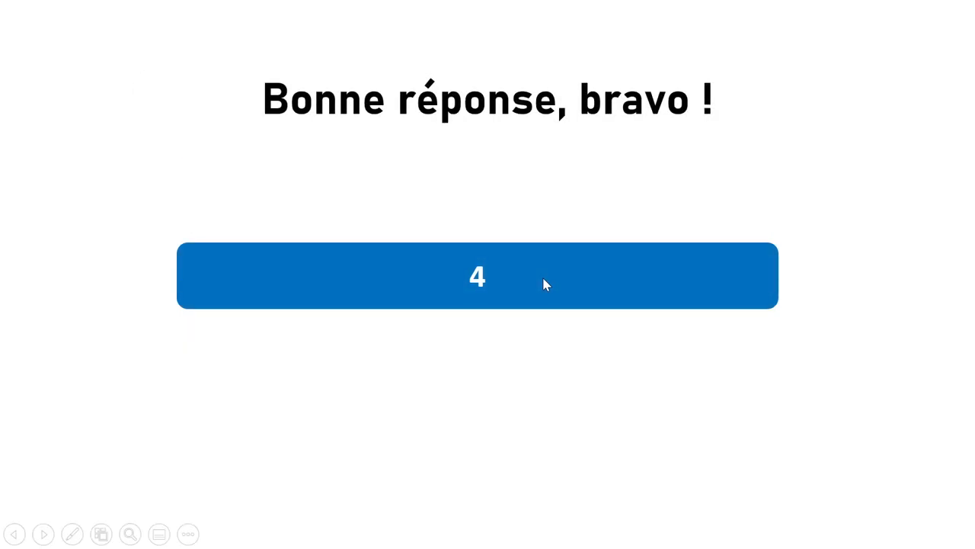
key(Escape)
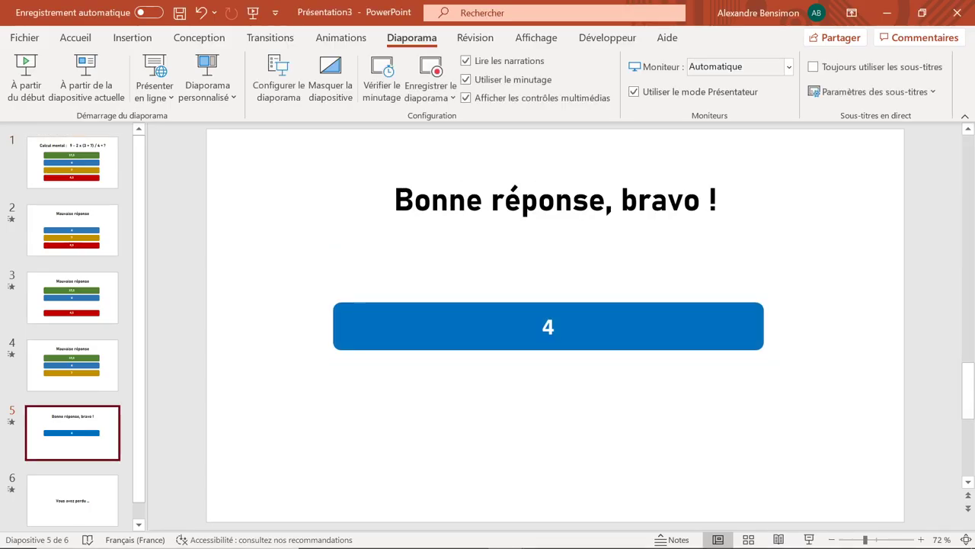